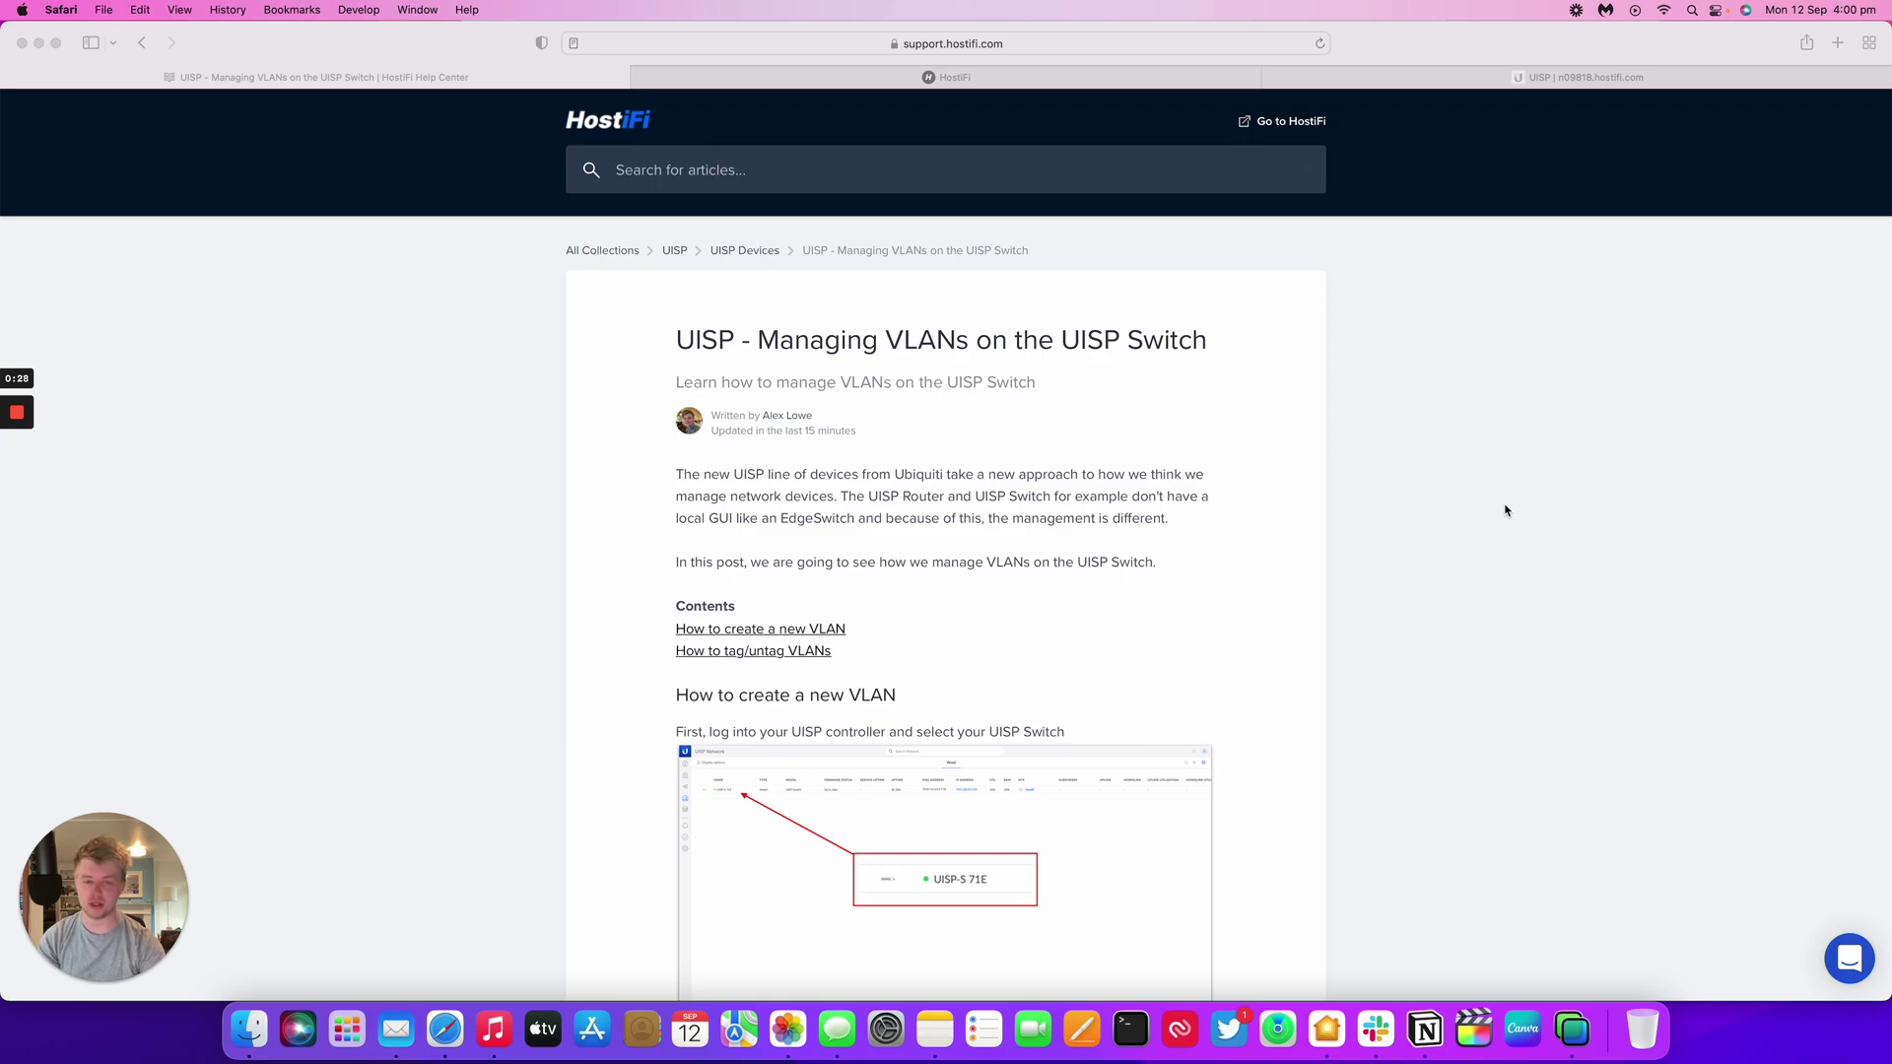
Step: On the UISP tab, open the UISP-S 71E switch's overview panel from the wired device list
click(1473, 79)
click(1867, 152)
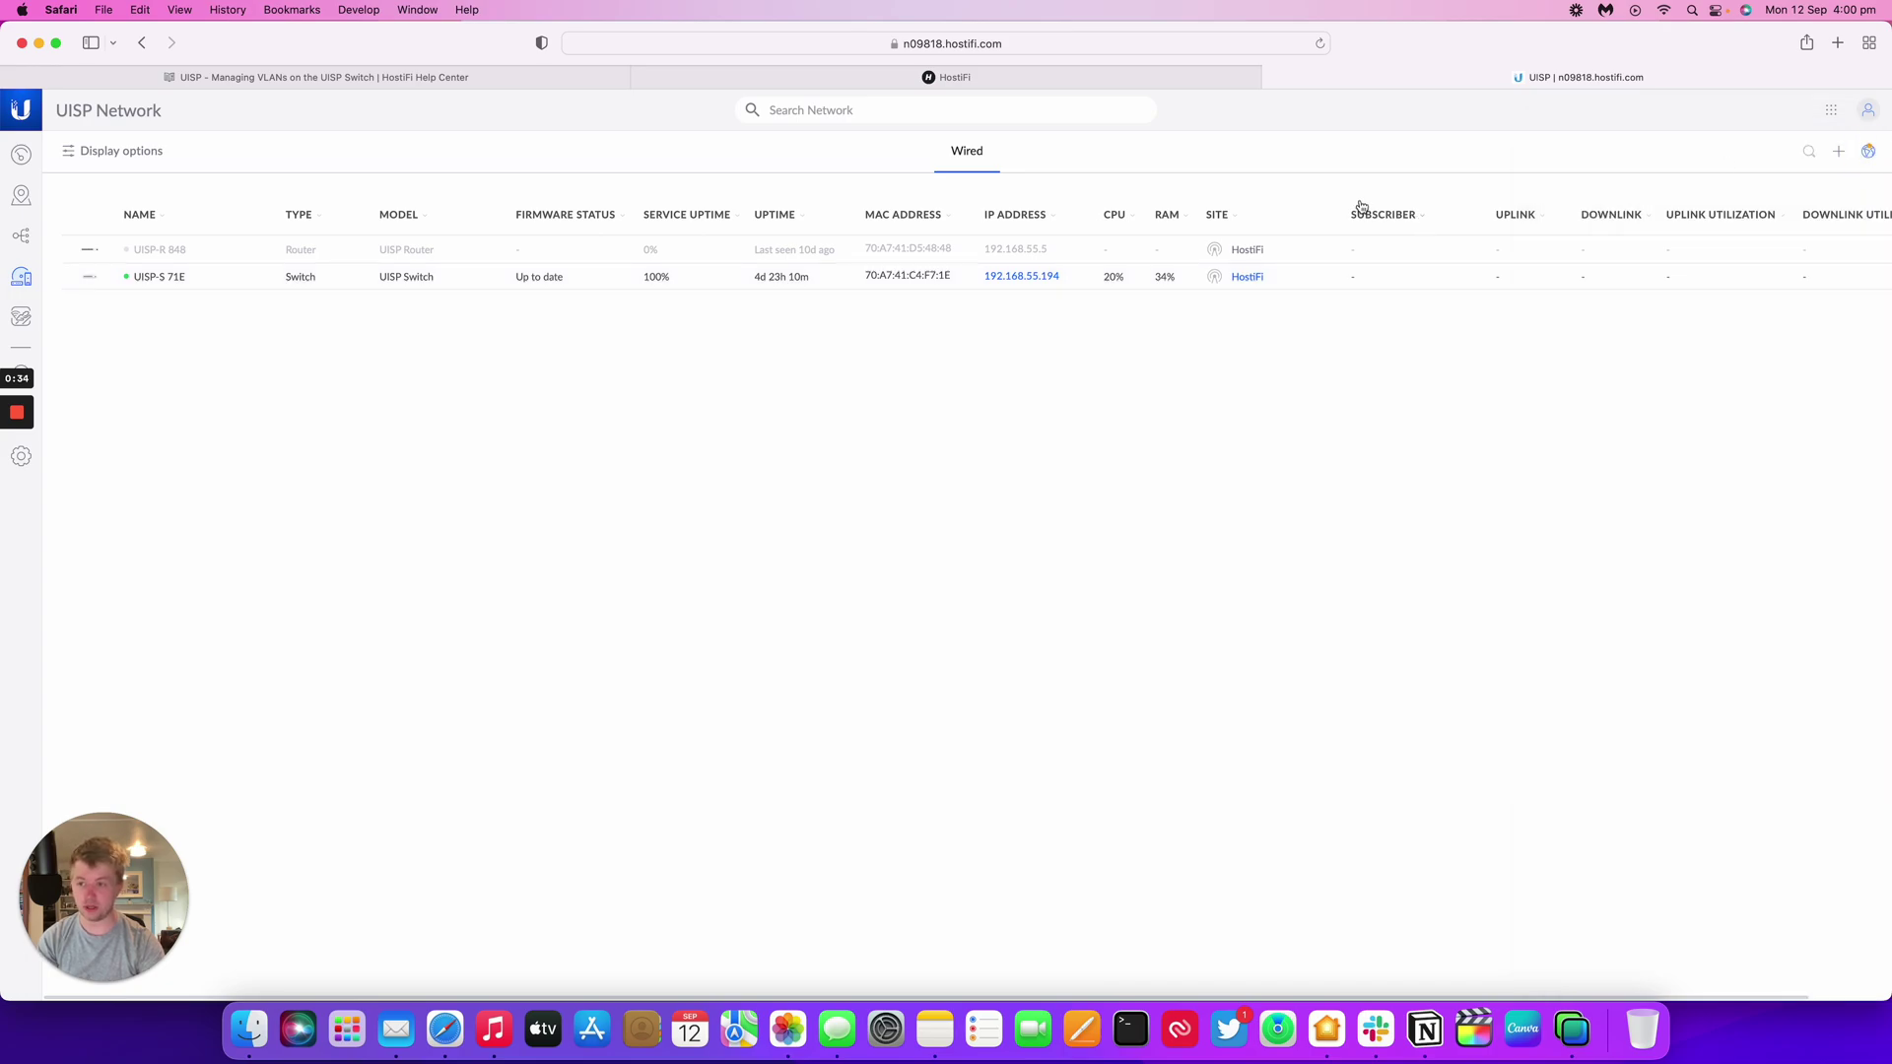
click(268, 290)
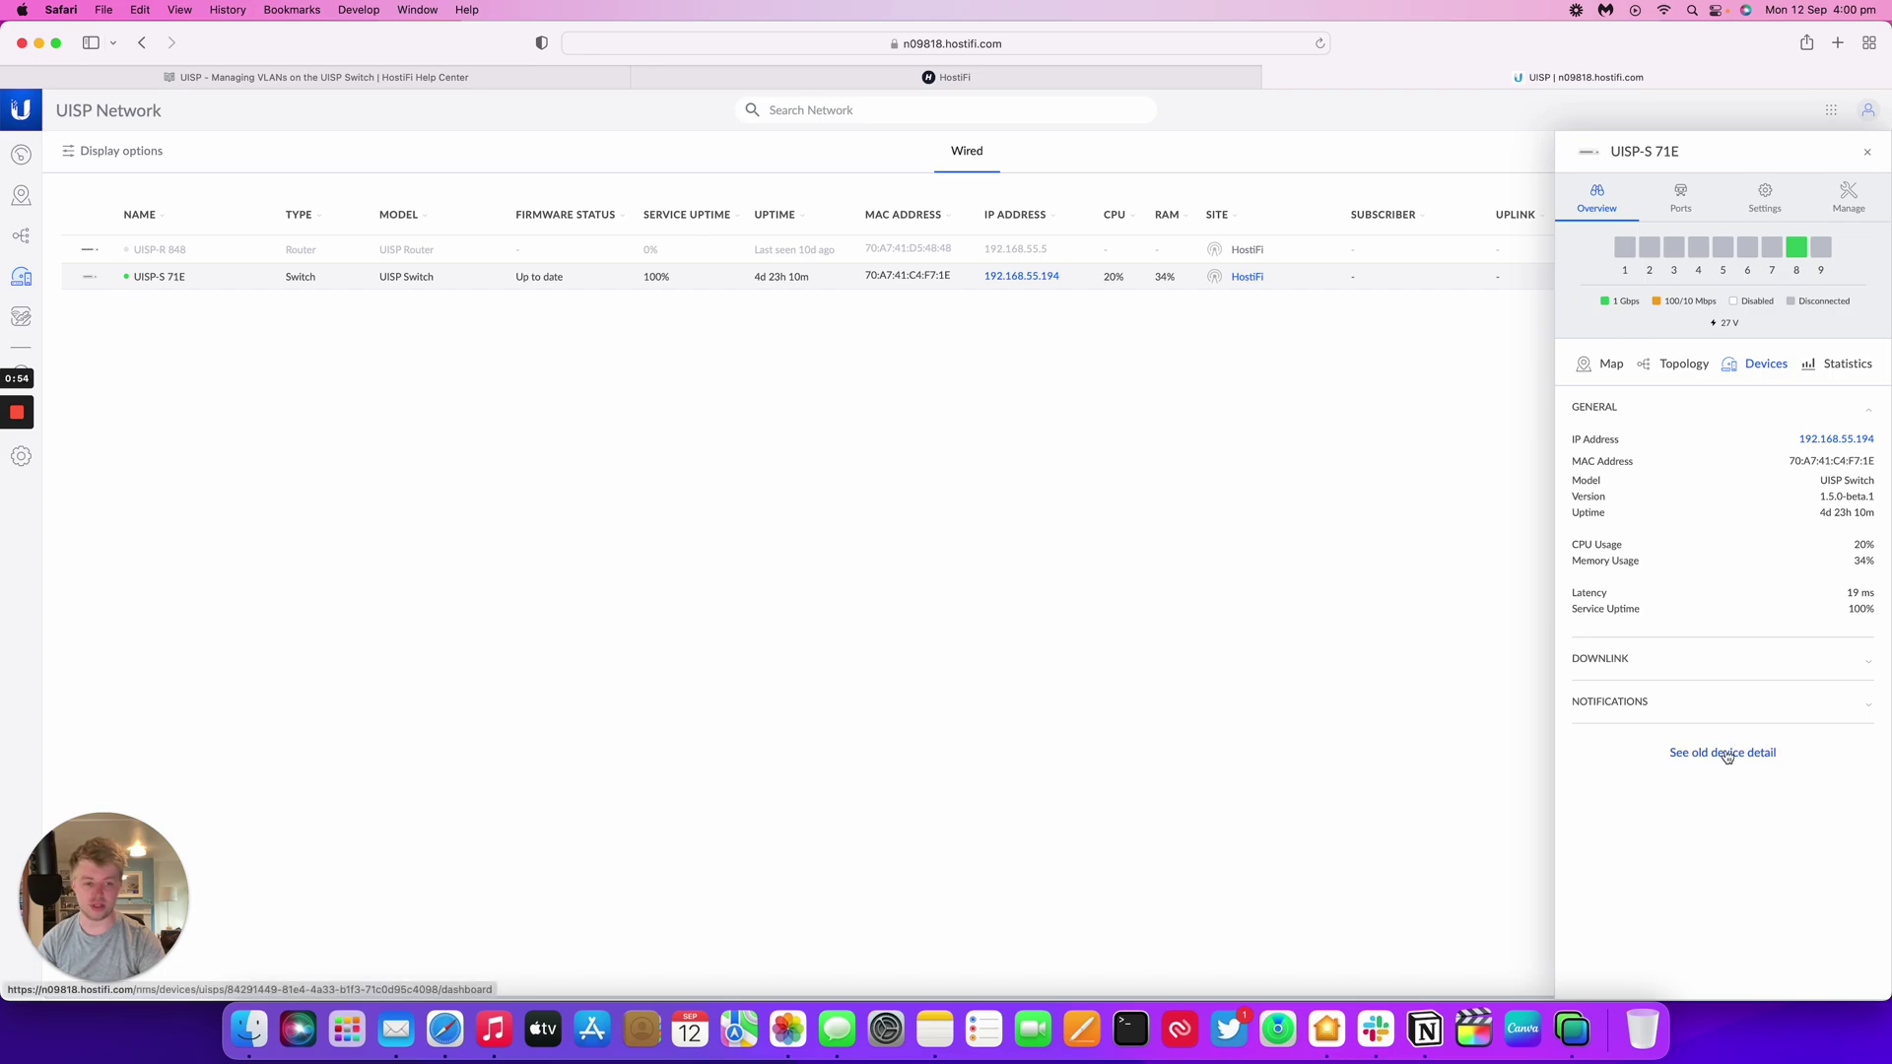
Step: Open the switch's VLANs page via the old device detail, then reread the help article's VLAN steps
click(1695, 755)
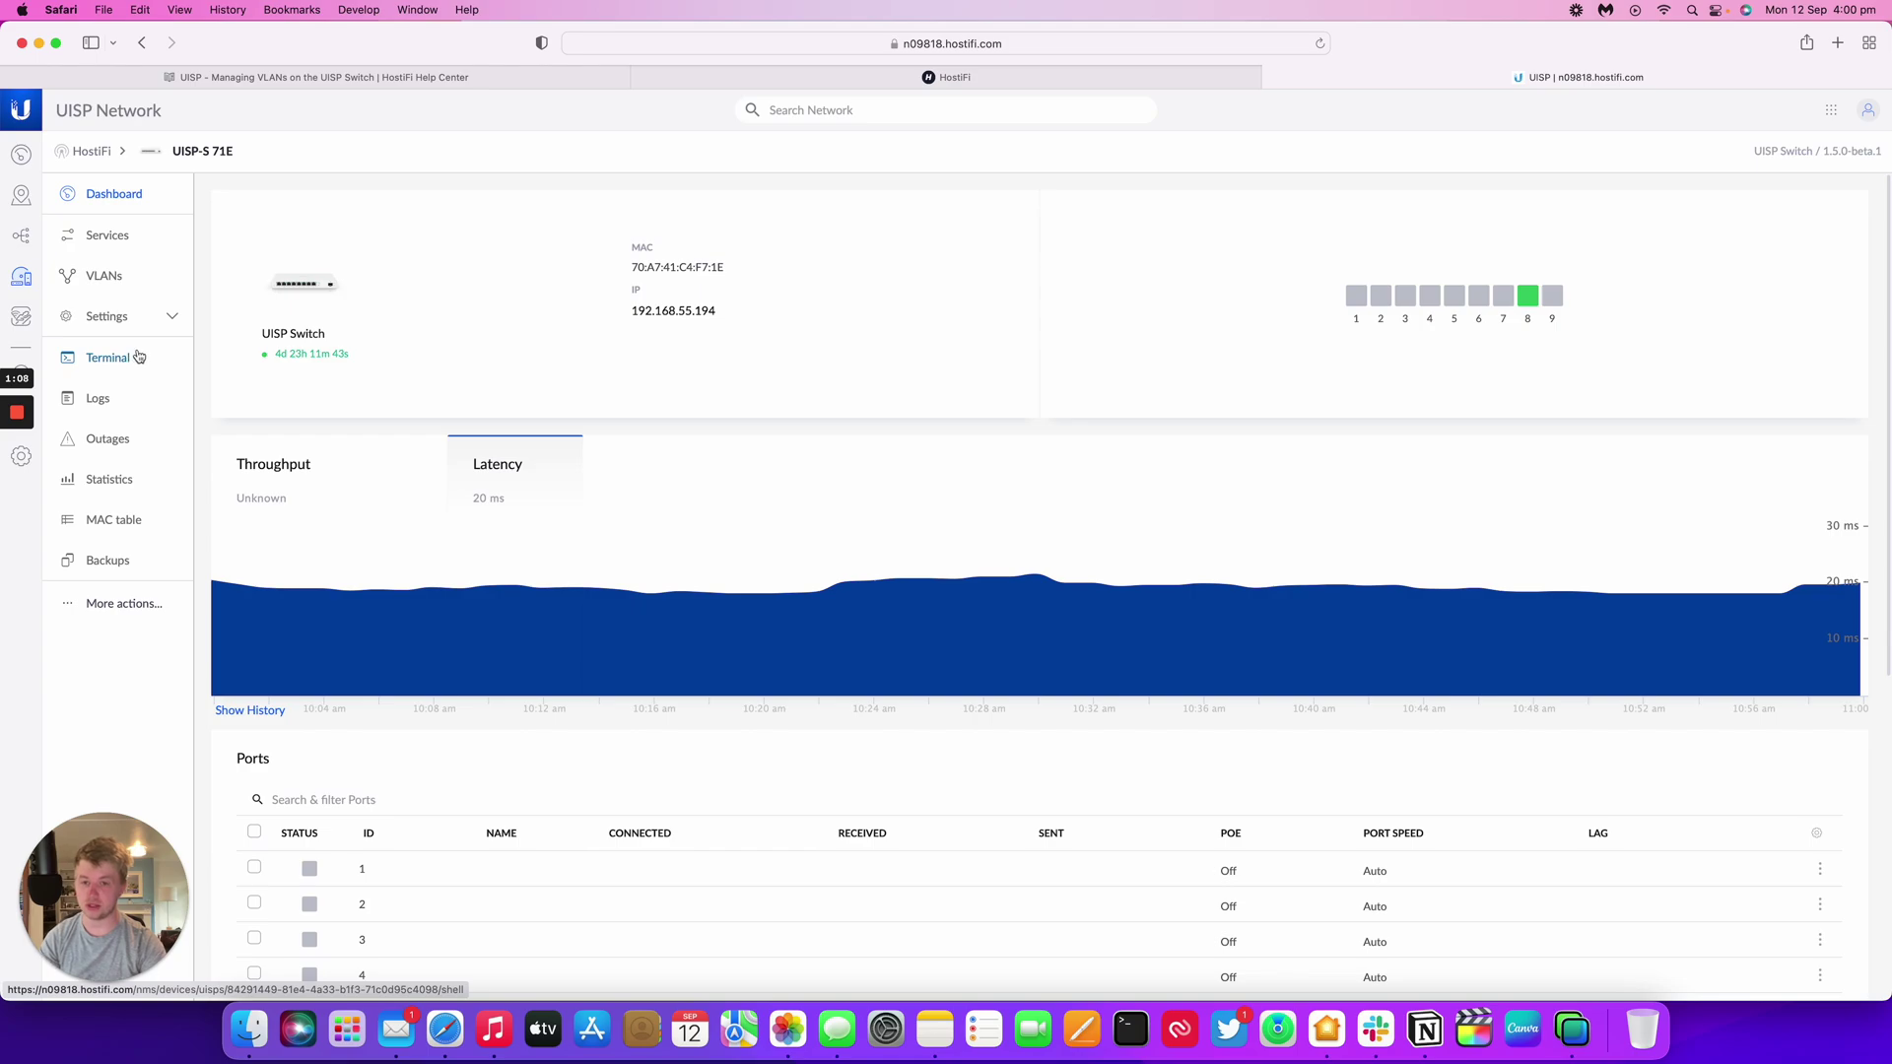
click(129, 284)
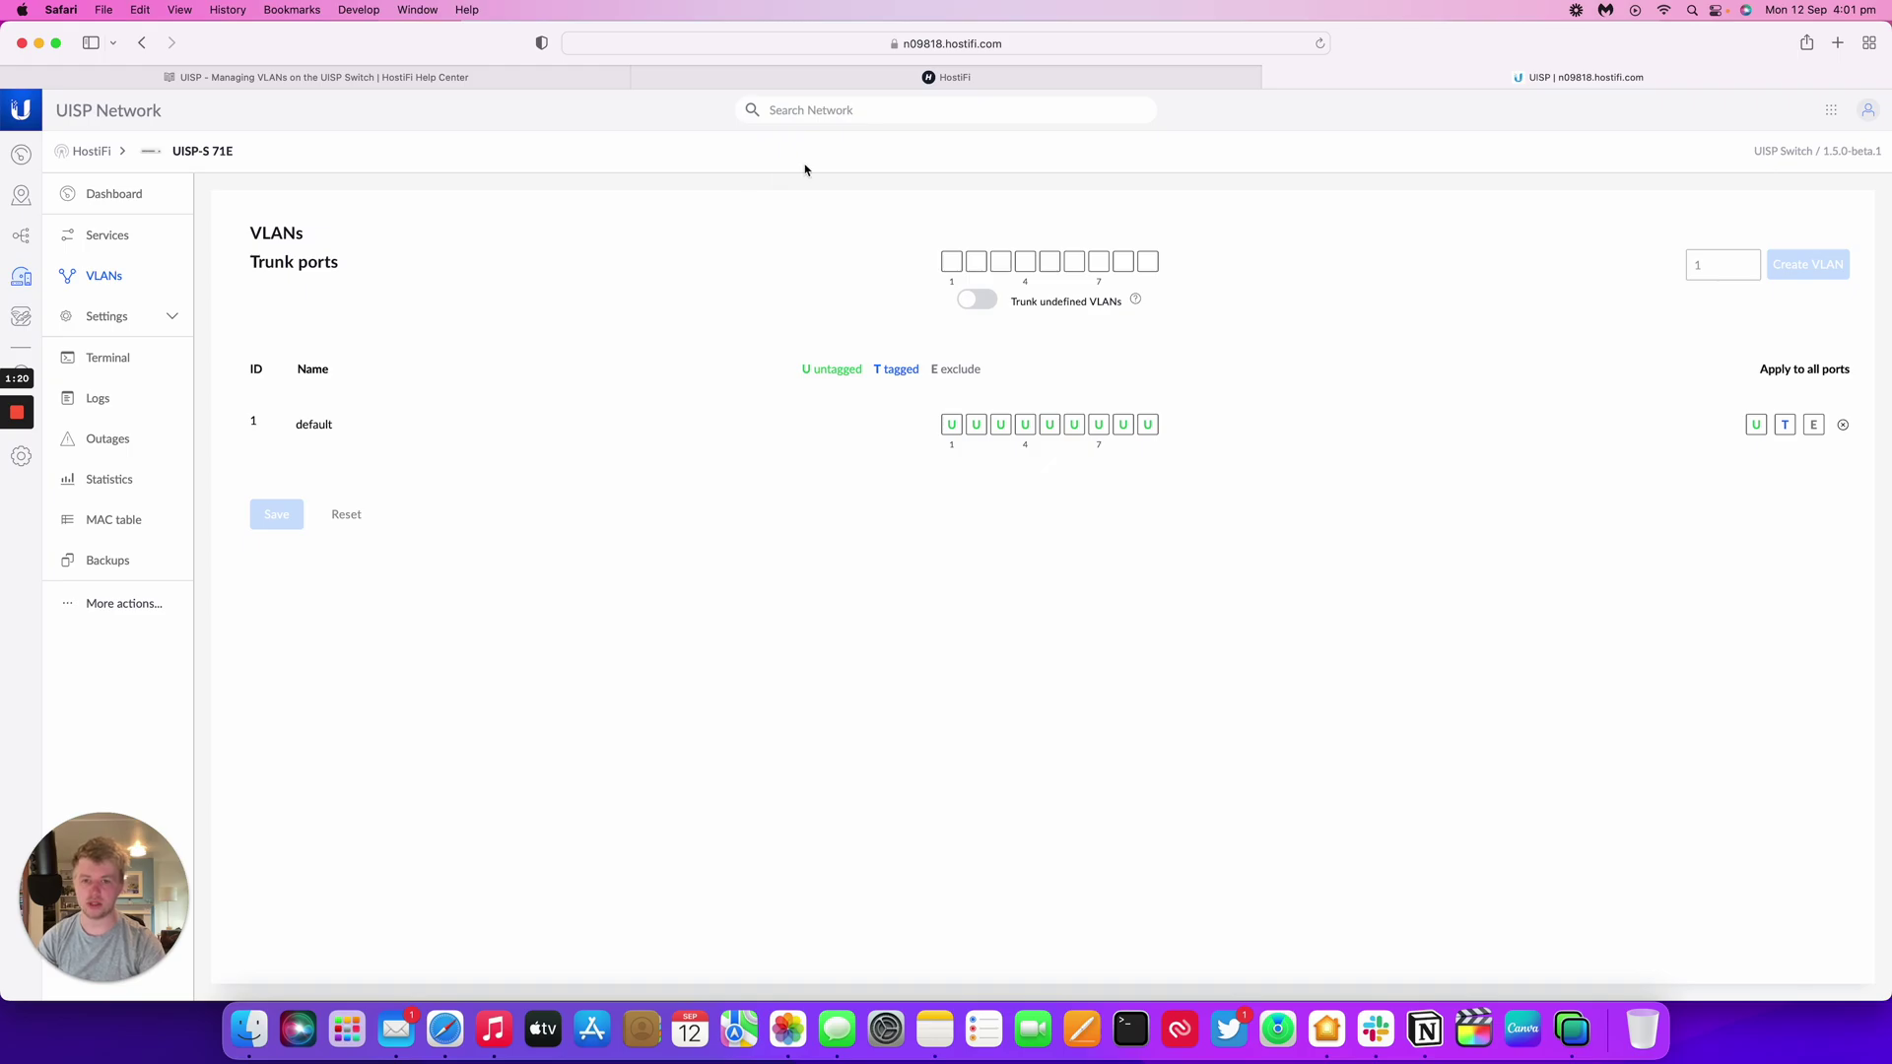
click(459, 77)
scroll(590, 303, down, 10)
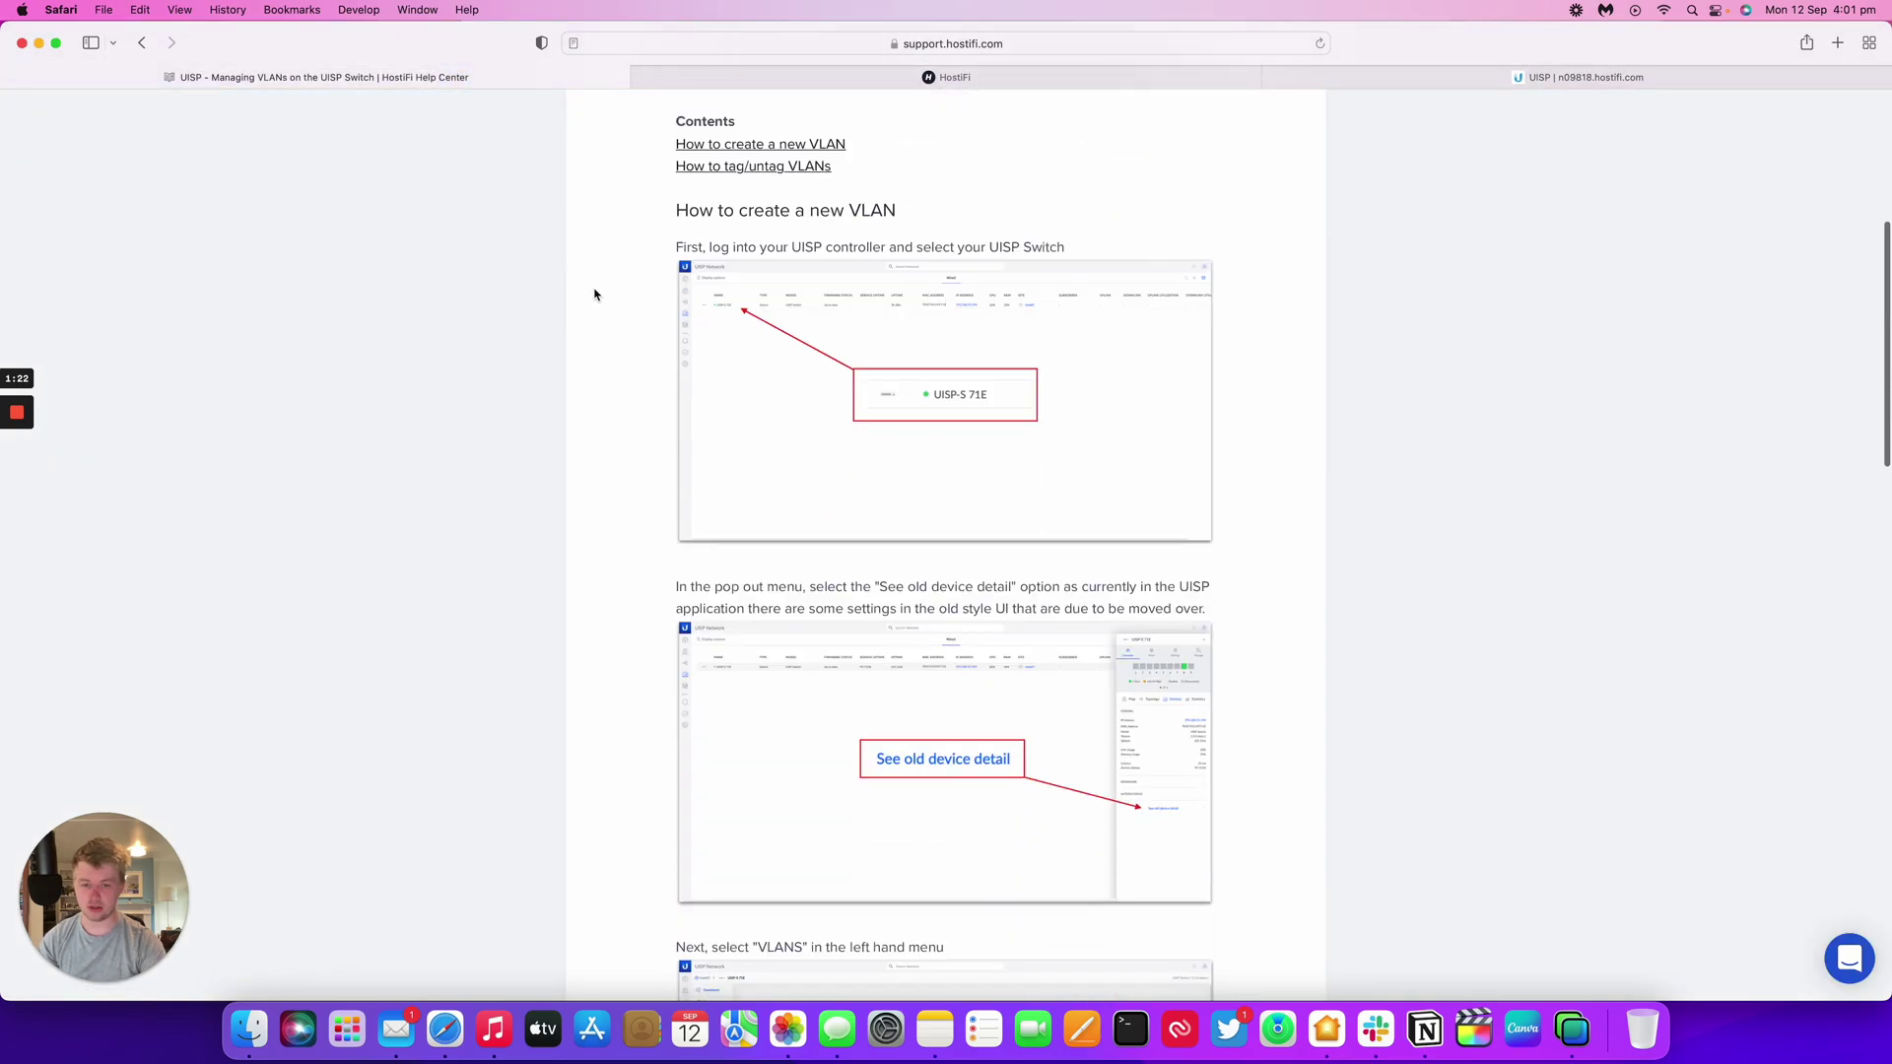
scroll(594, 293, down, 7)
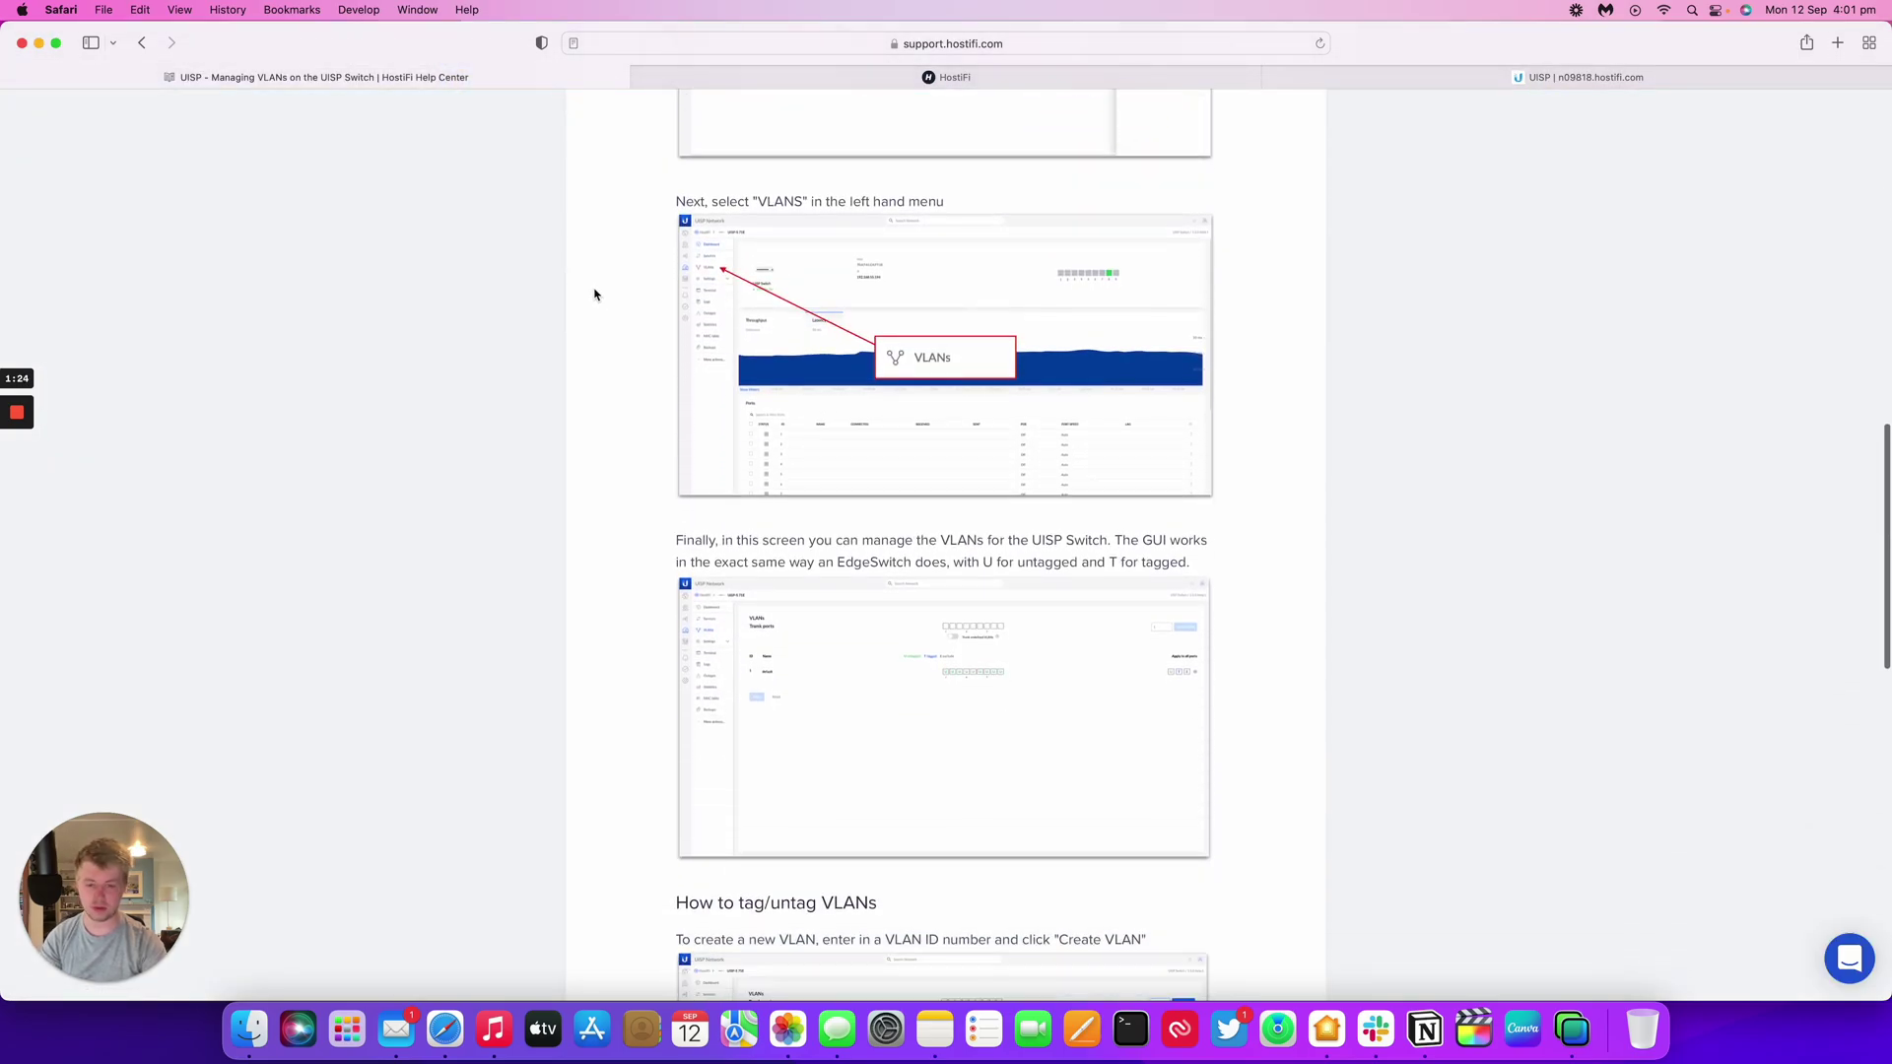
scroll(594, 293, down, 5)
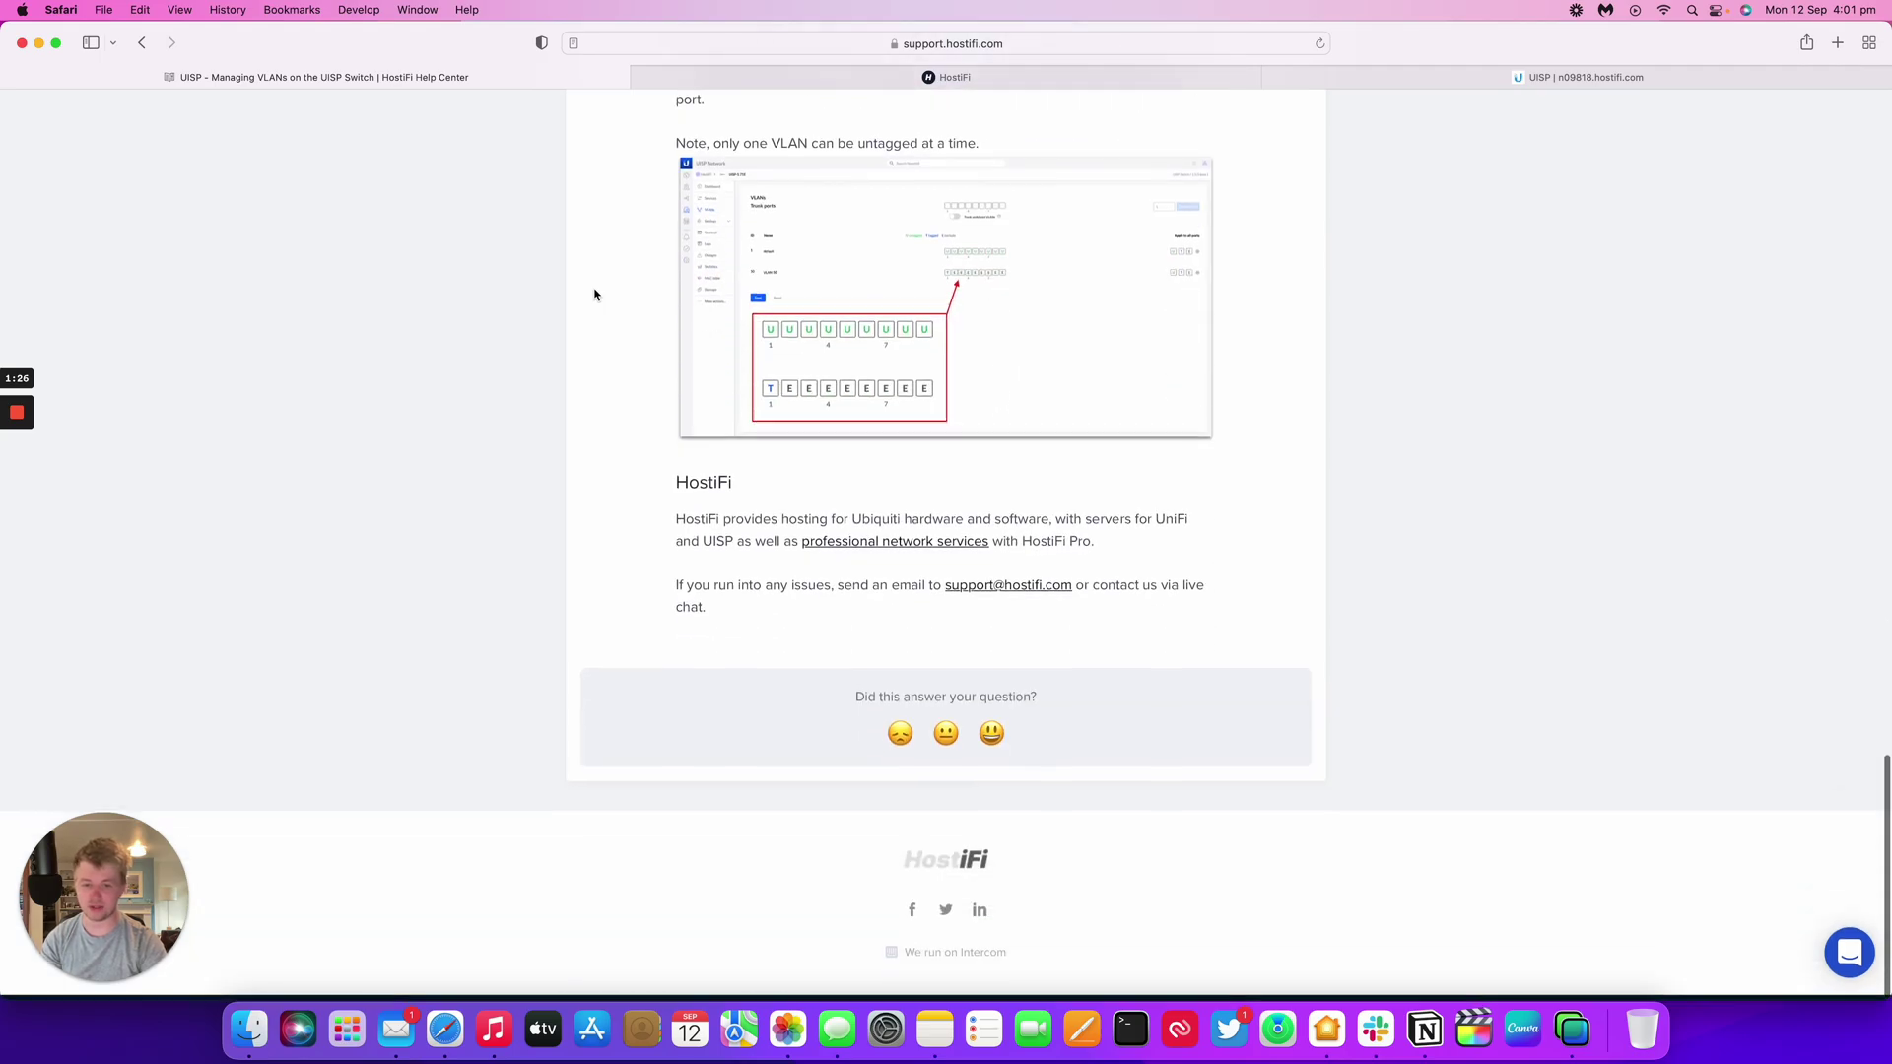
Step: Back on the switch's VLANs page, create a new VLAN with ID 50
click(1390, 83)
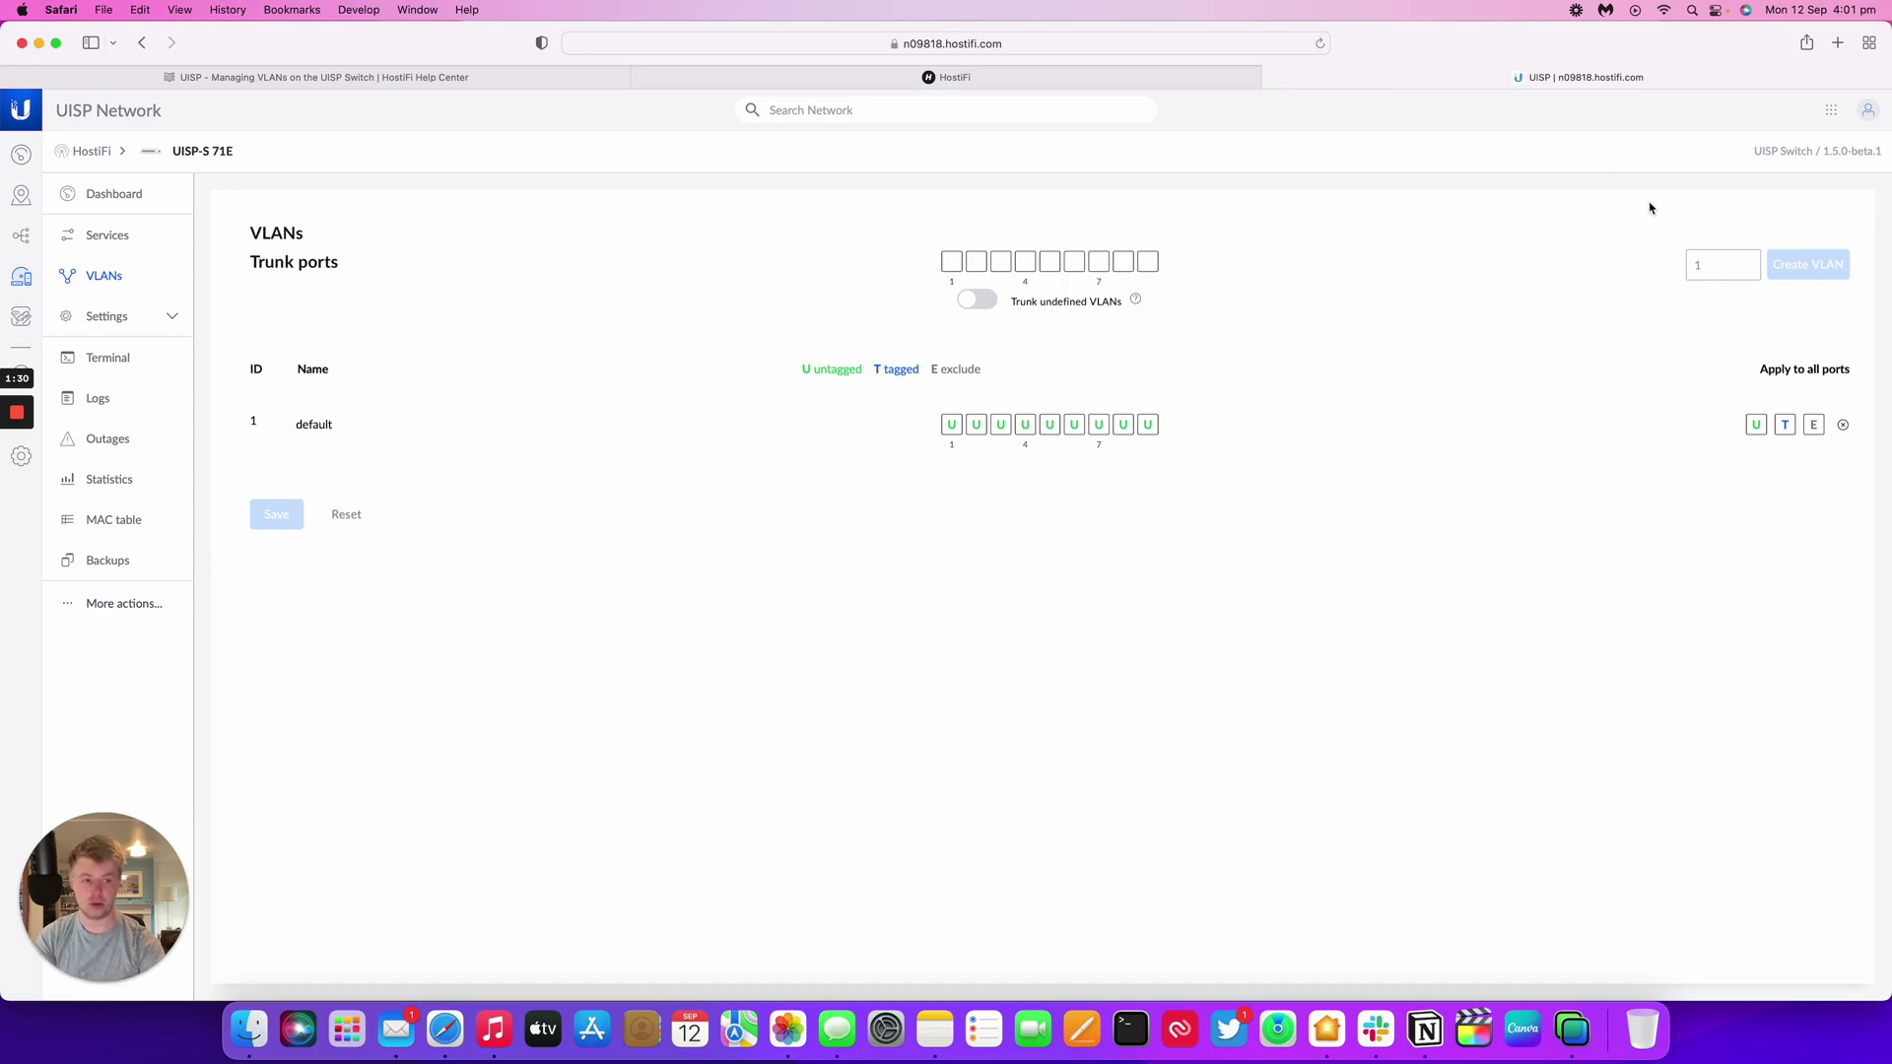
click(1715, 266)
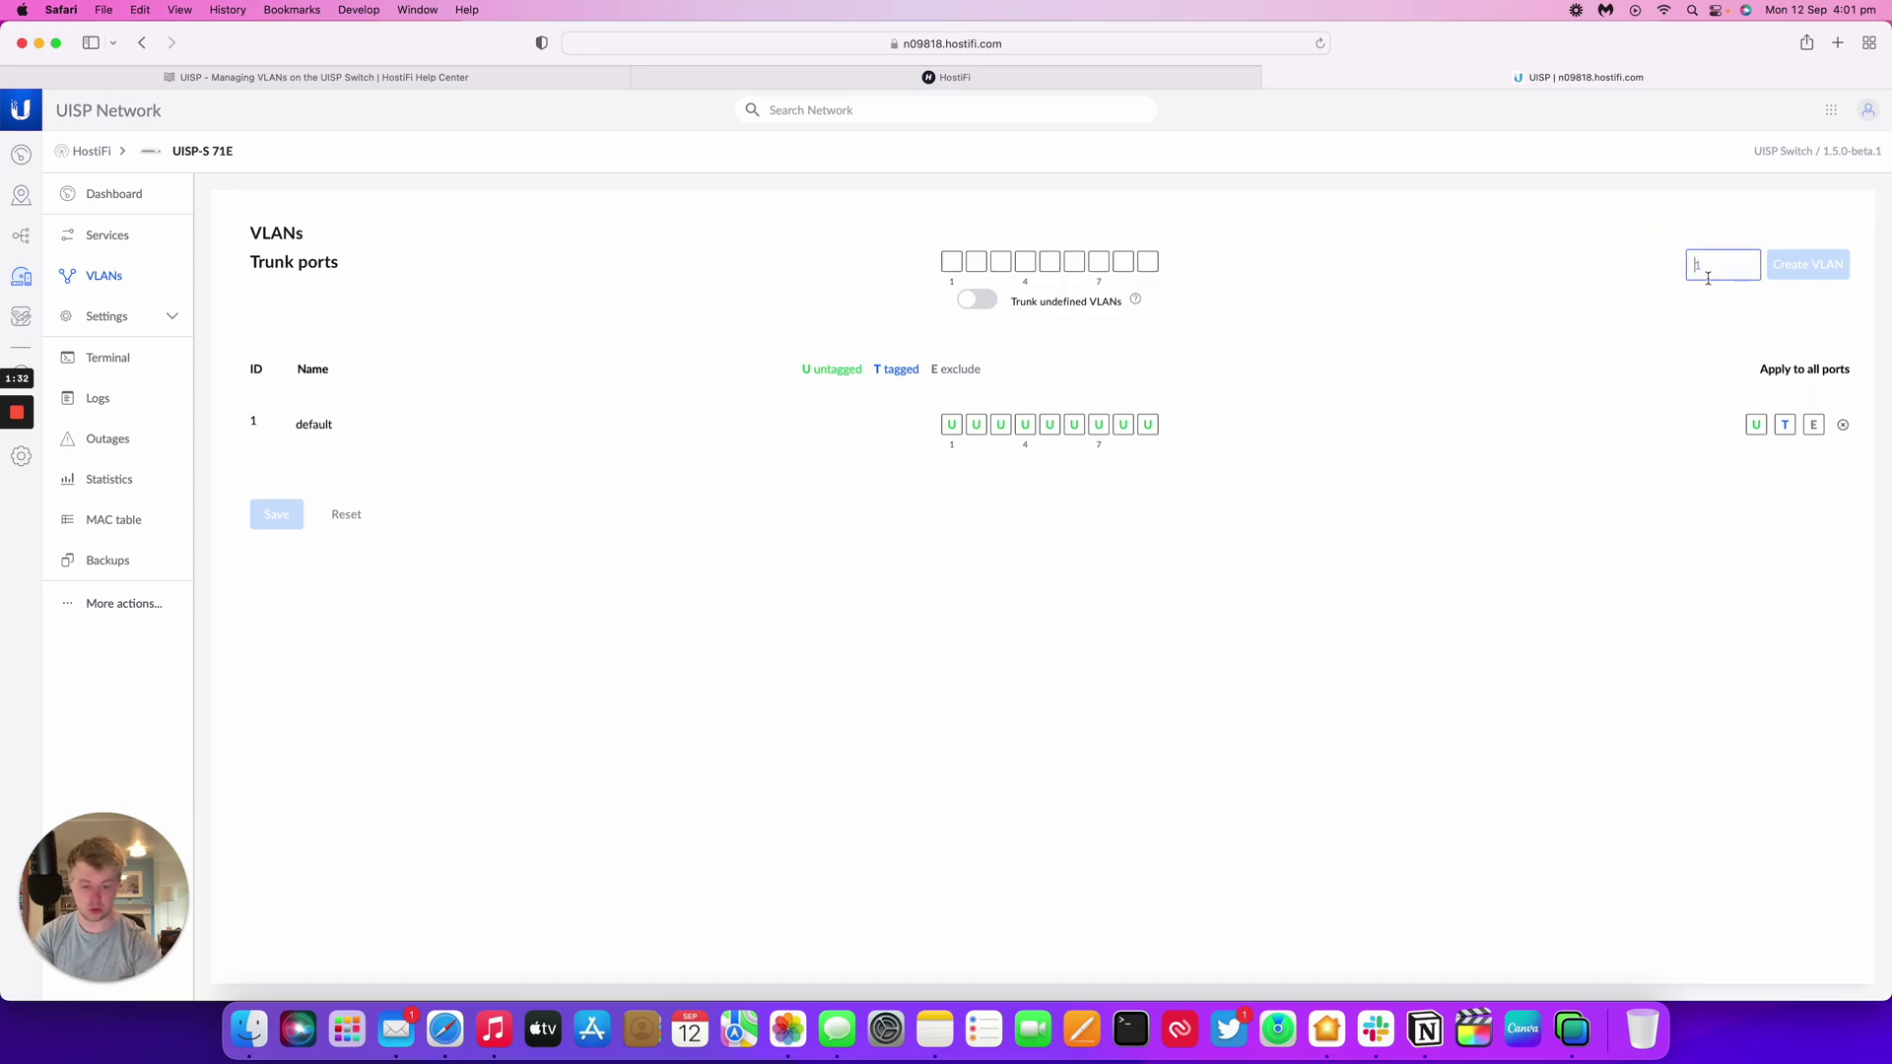
text(50)
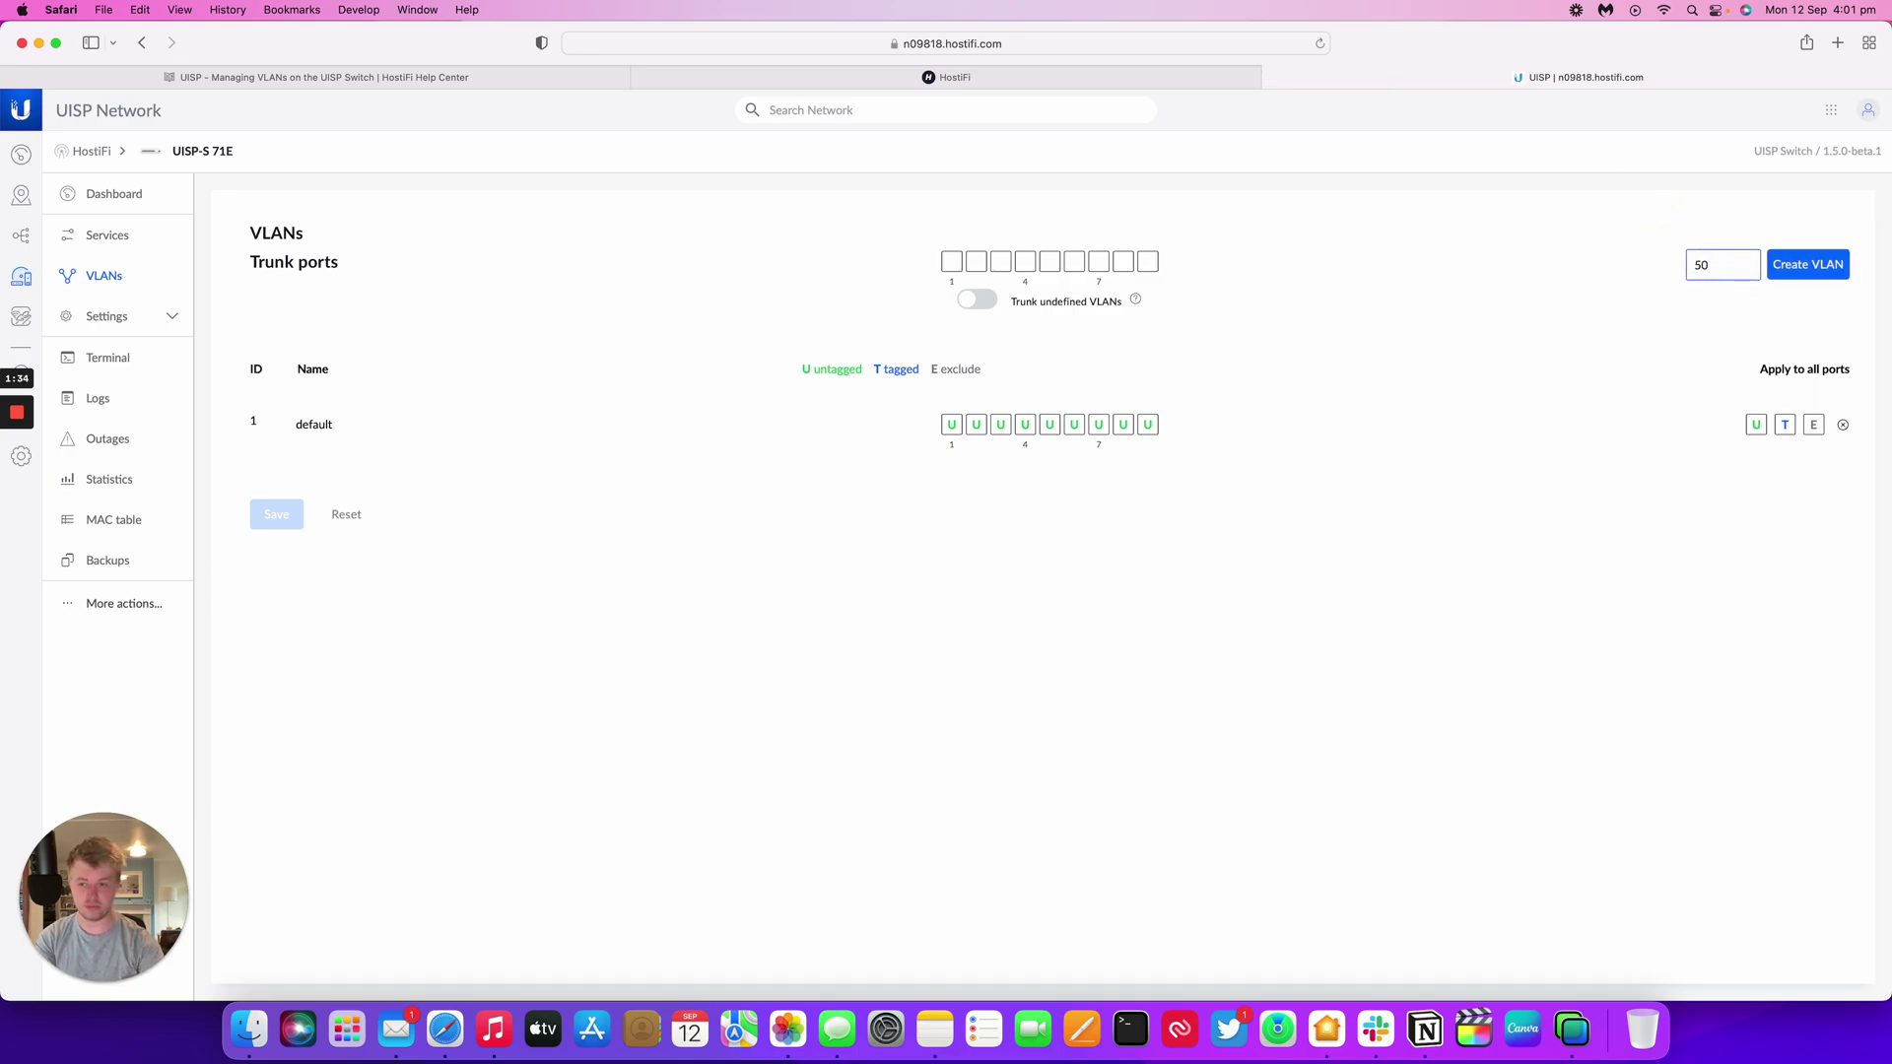
click(1809, 264)
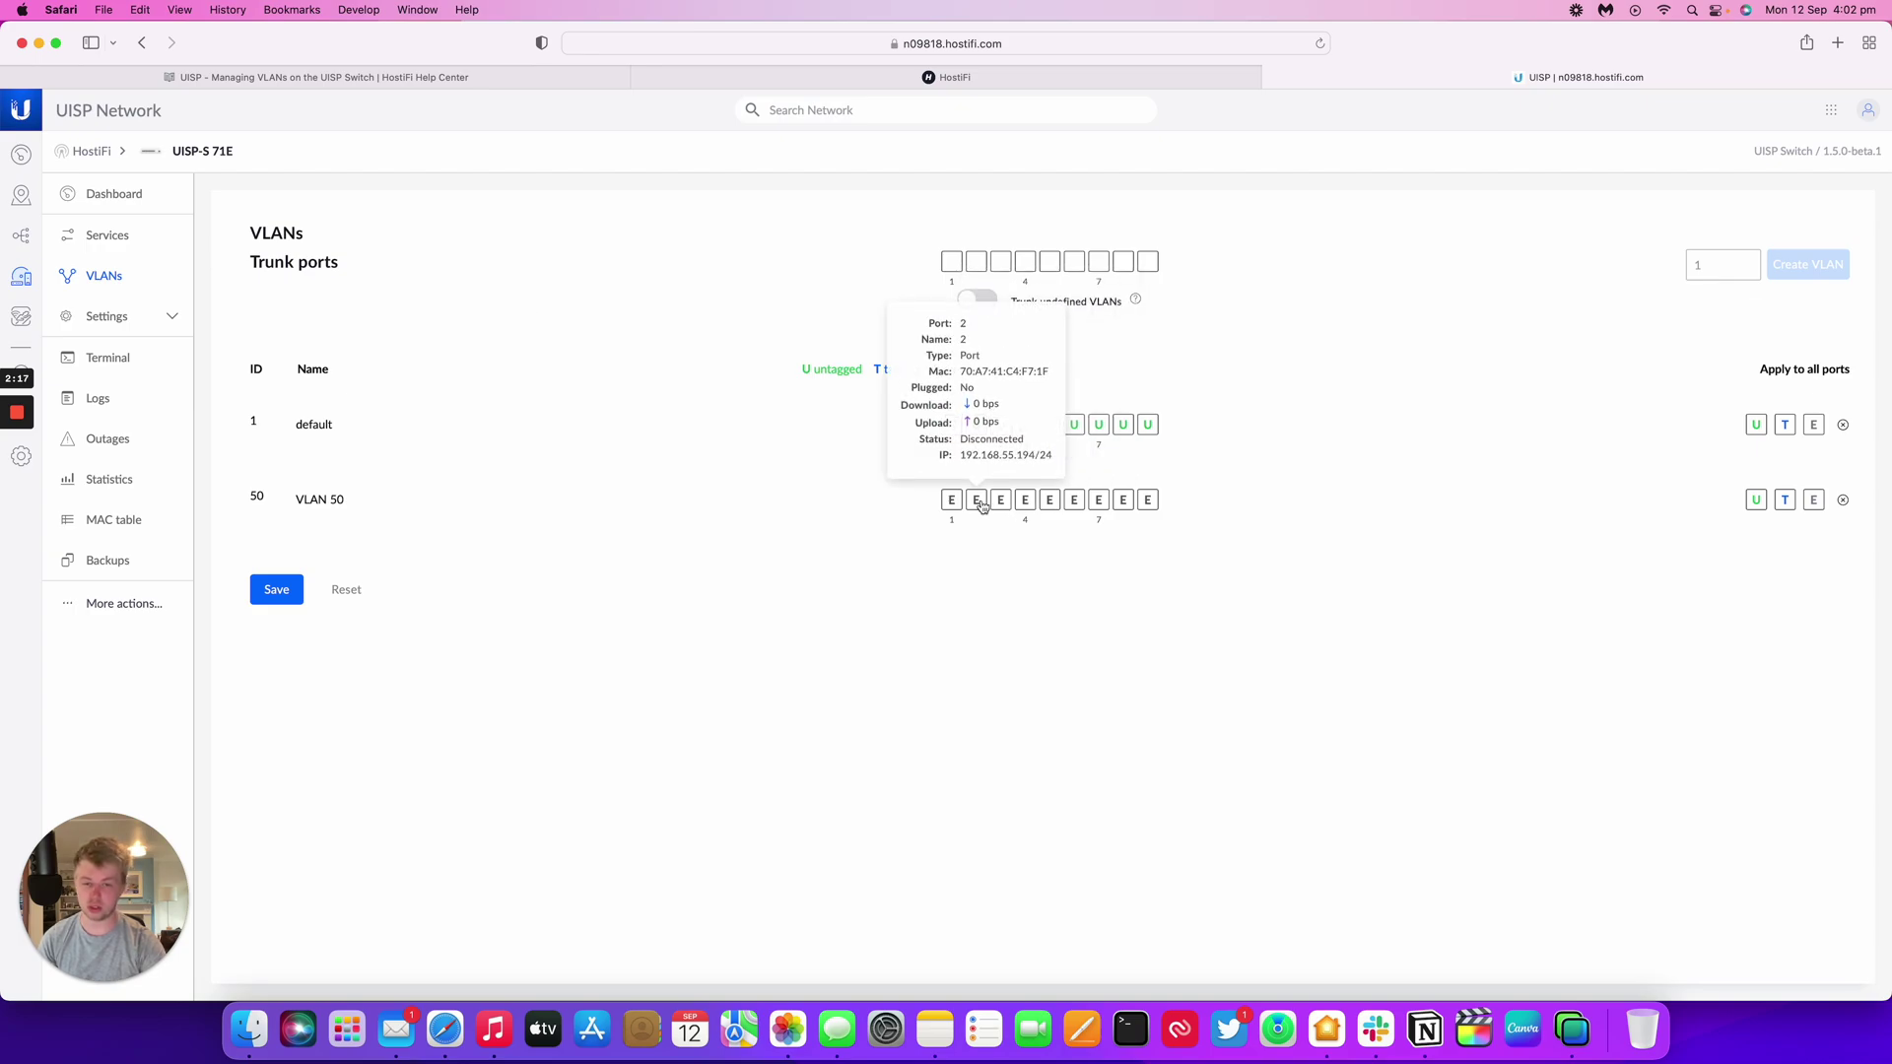
Step: Set port 2 to excluded on the default VLAN and untagged on VLAN 50
click(977, 426)
click(977, 501)
click(1720, 262)
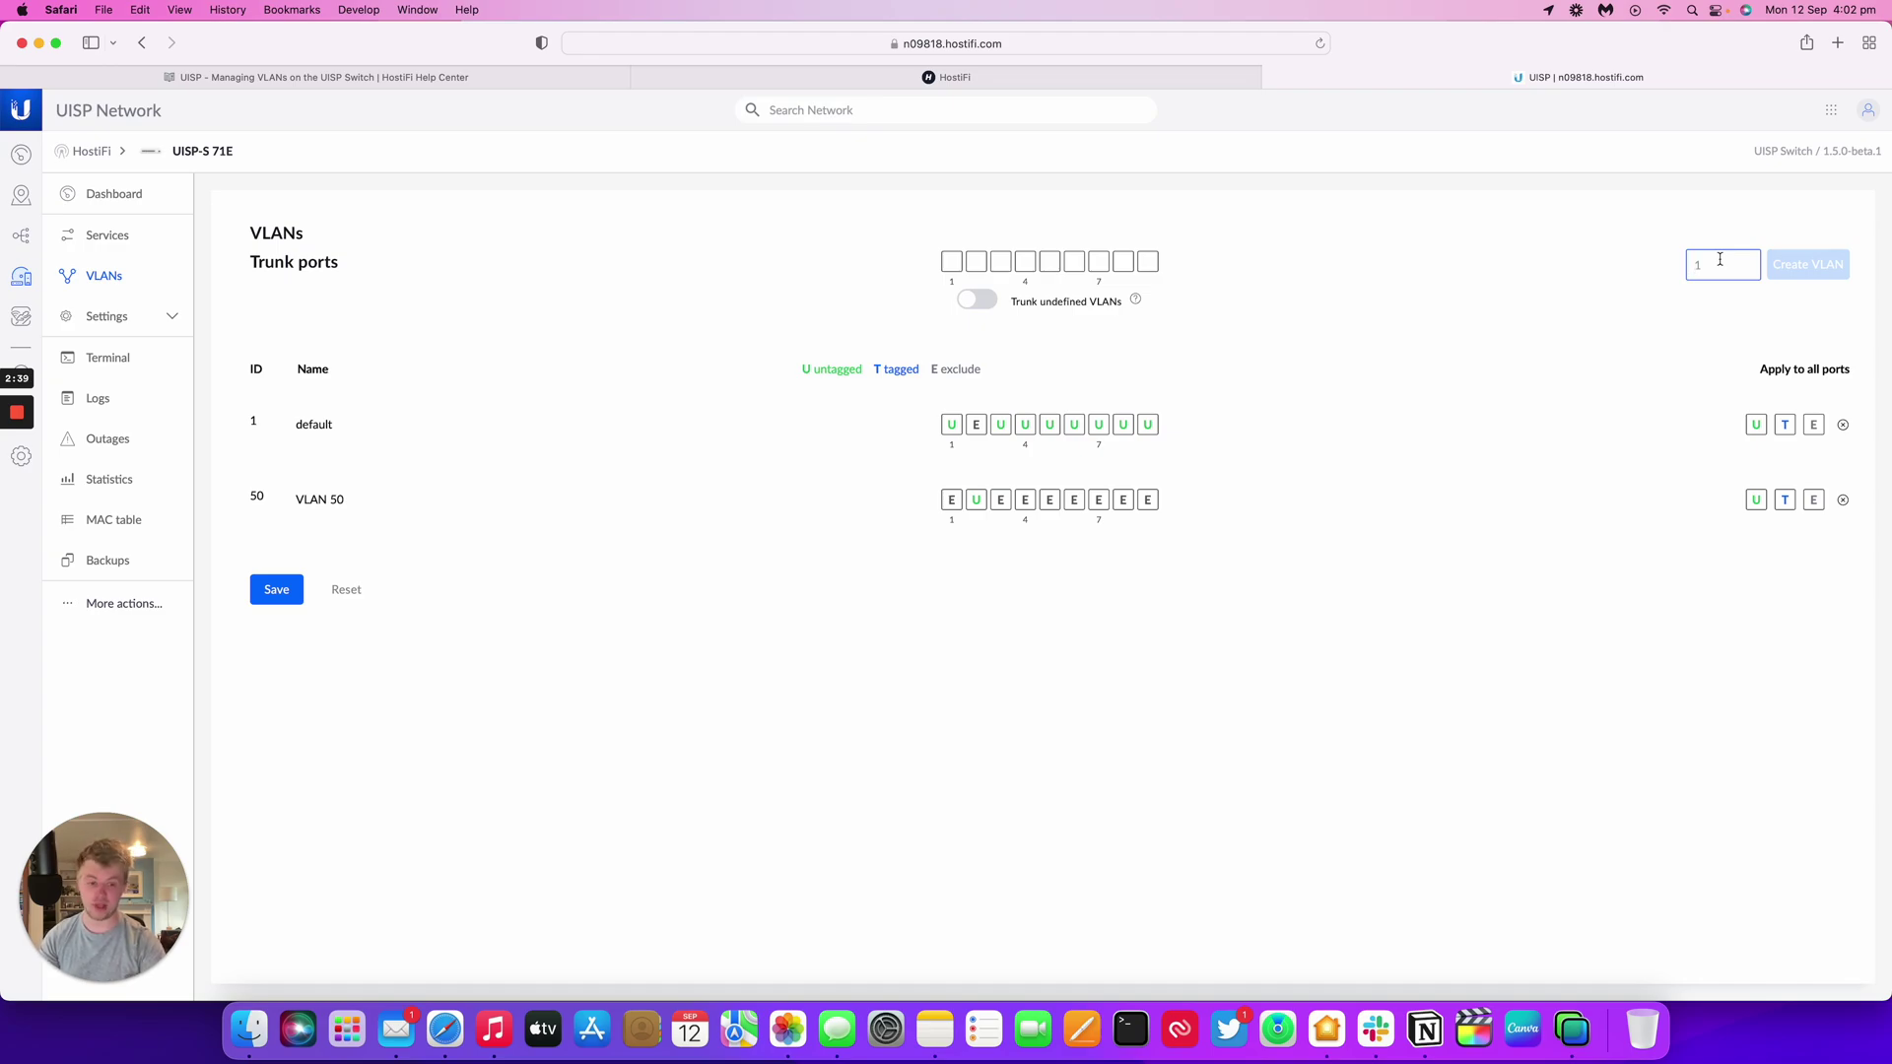
Step: Create VLAN 35 and set port 2 to tagged on it
text(35)
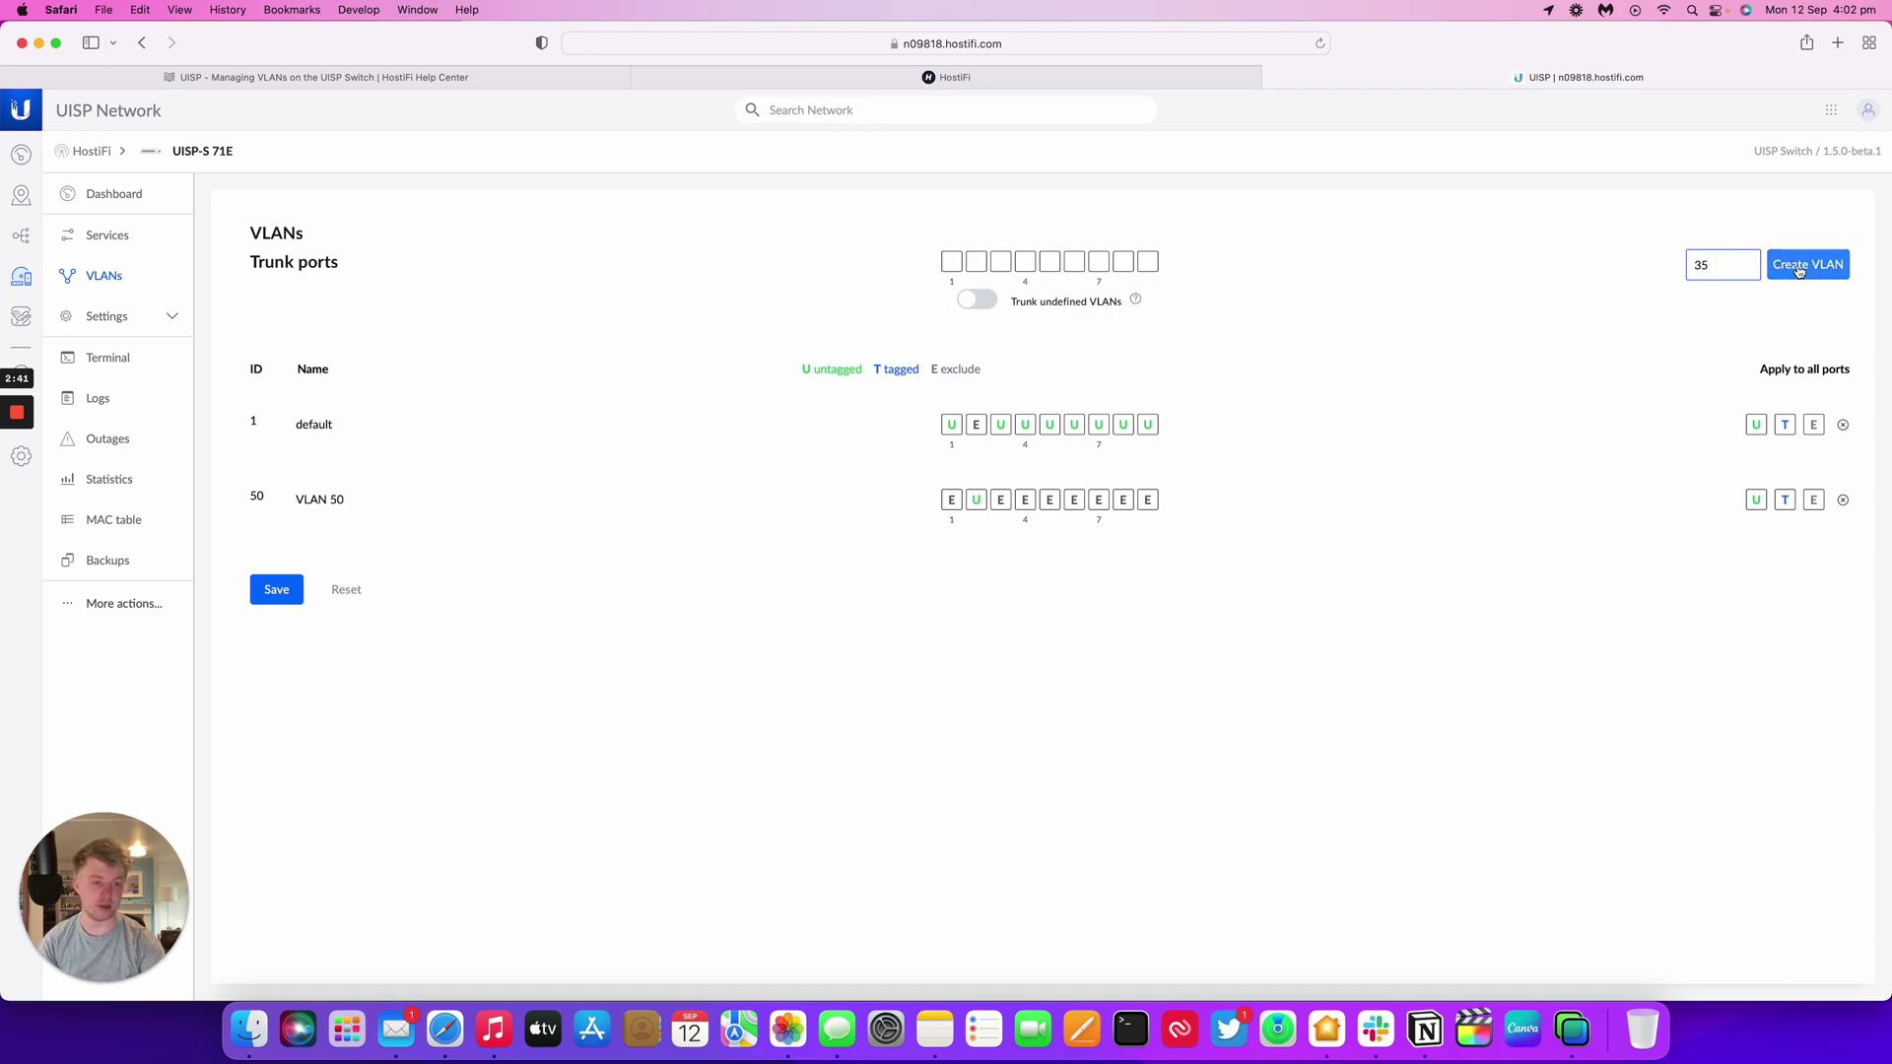
click(1798, 272)
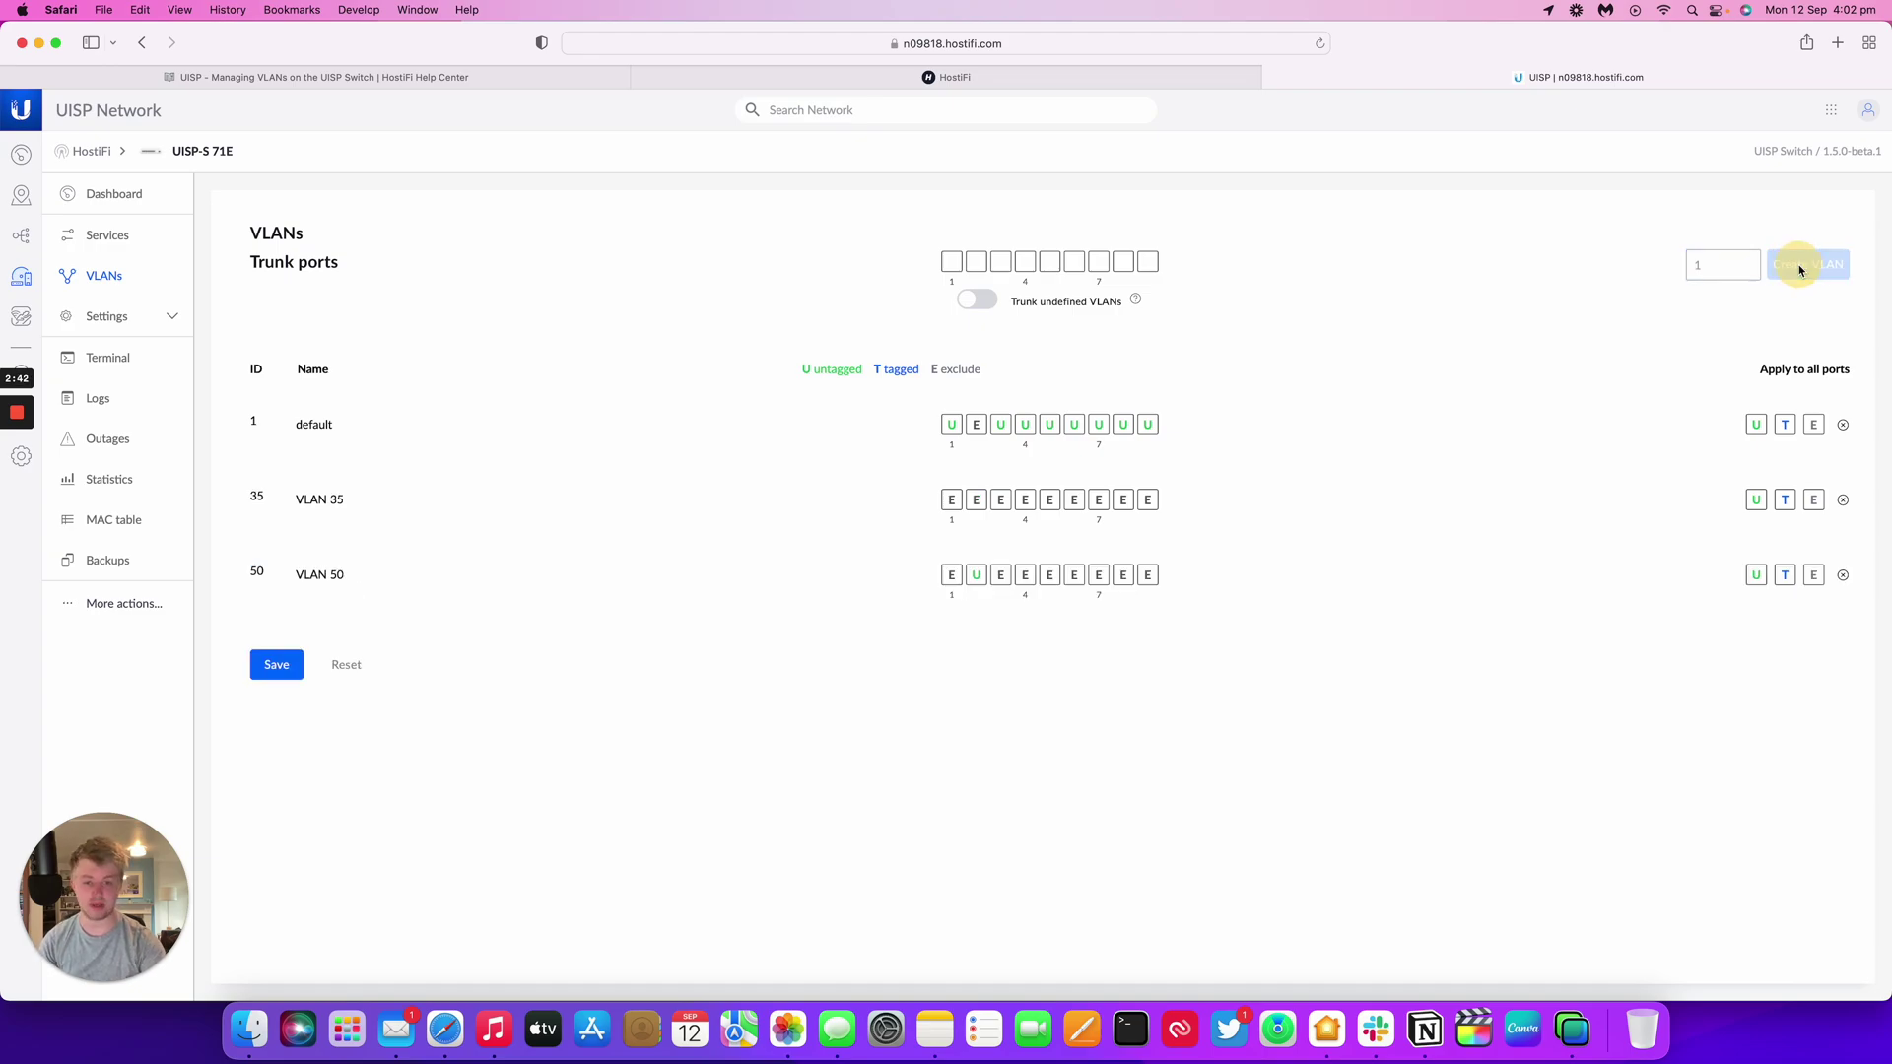
click(979, 507)
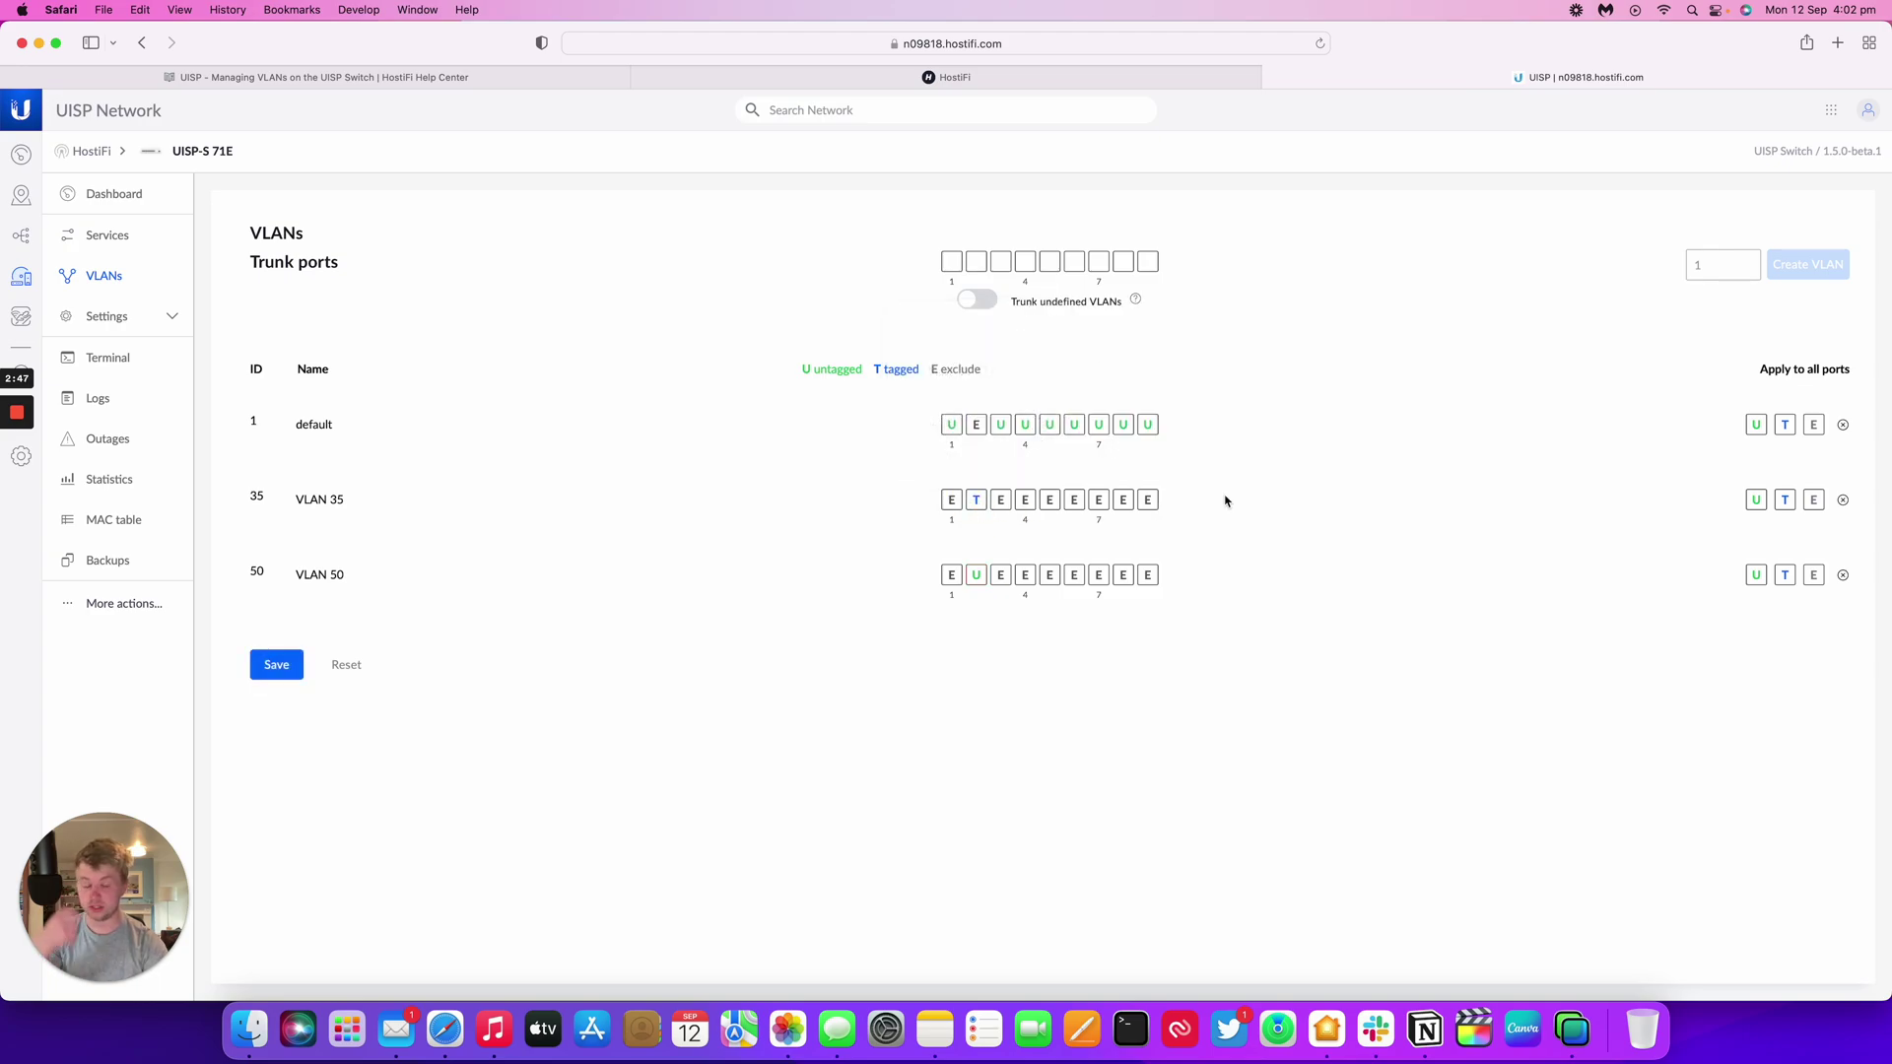
click(976, 505)
click(976, 505)
click(977, 506)
click(976, 506)
click(977, 506)
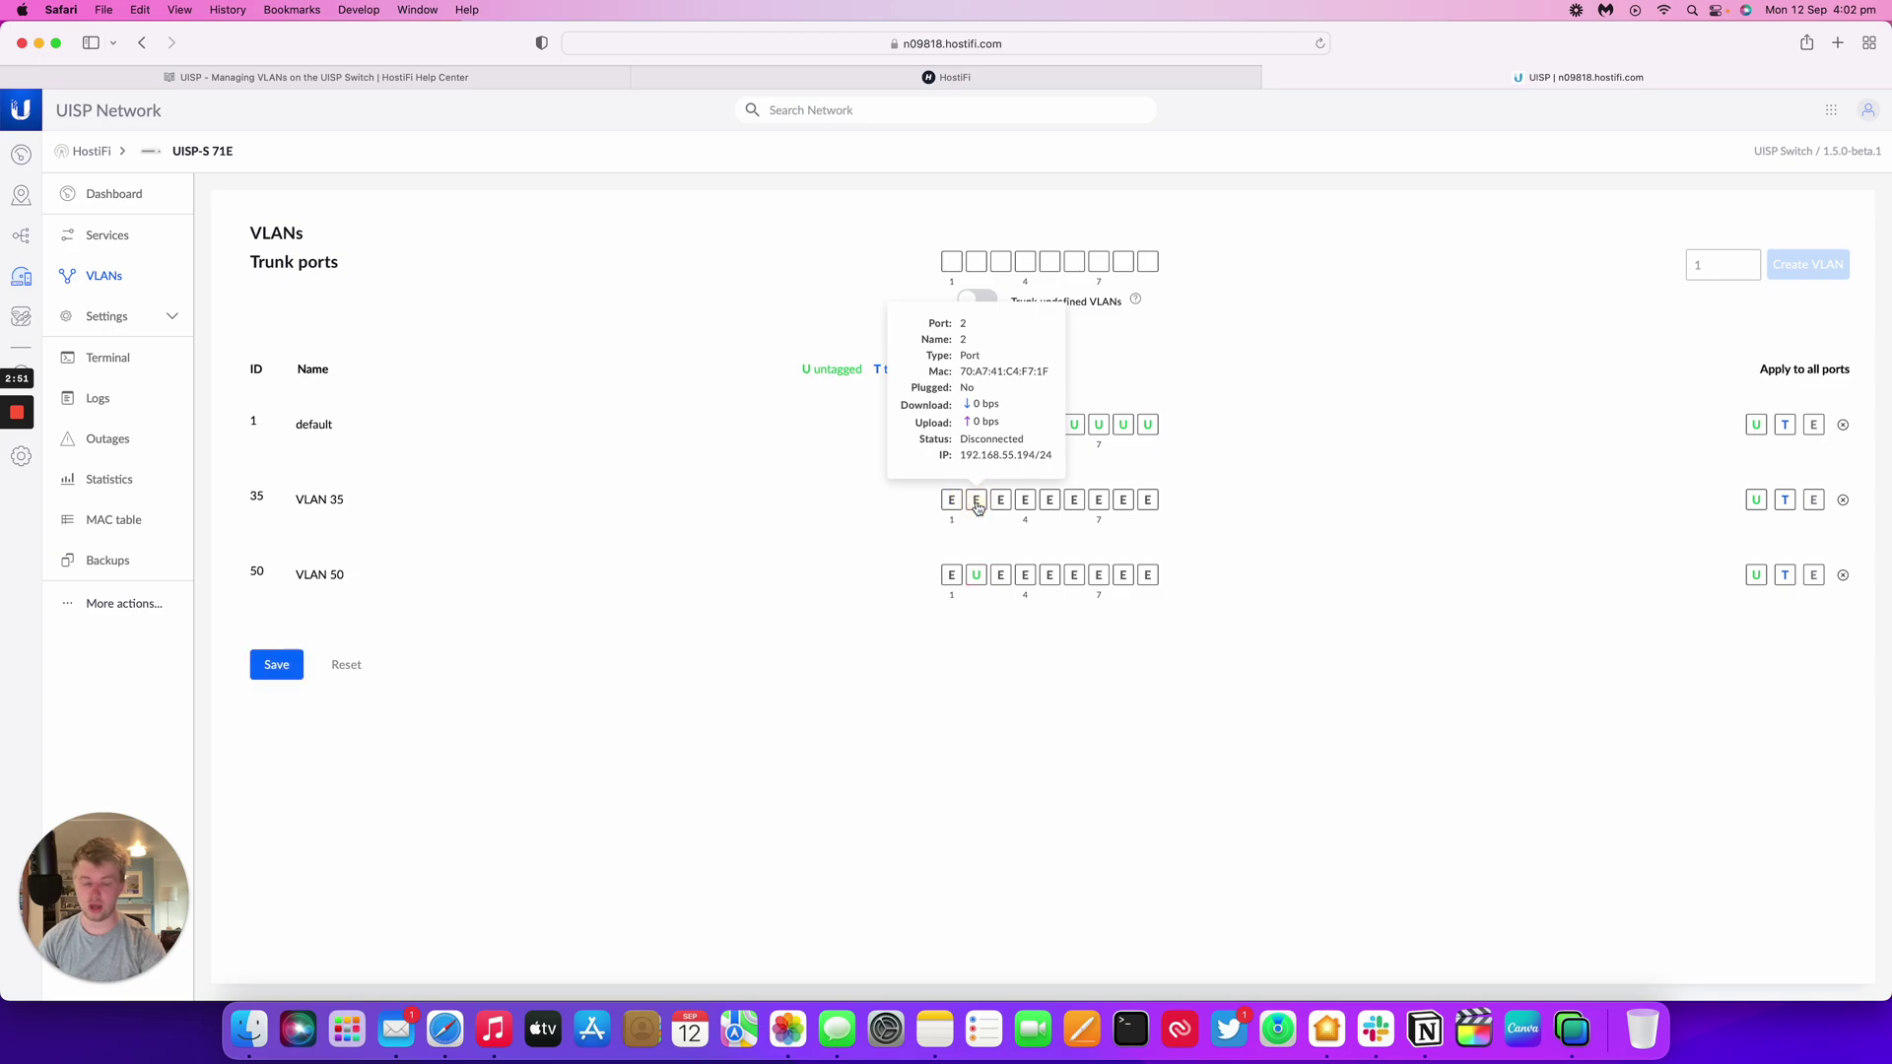
click(979, 506)
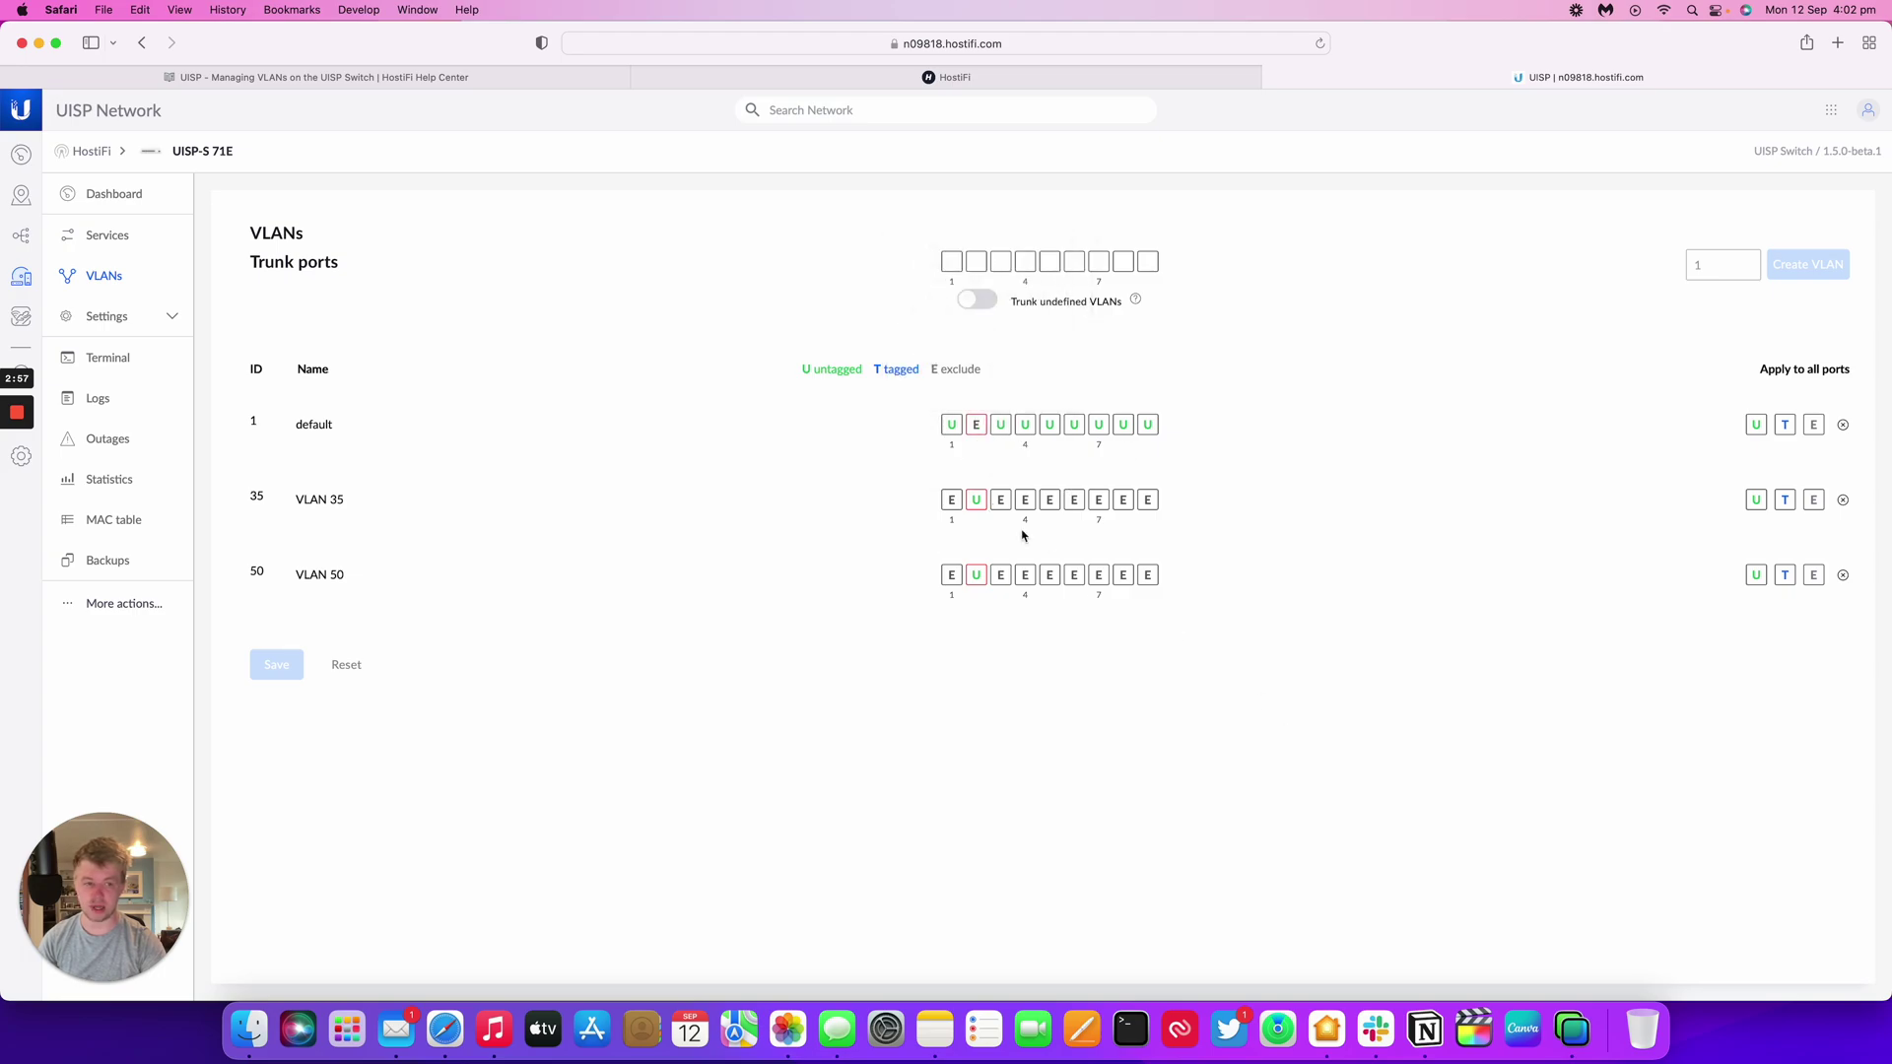
click(976, 504)
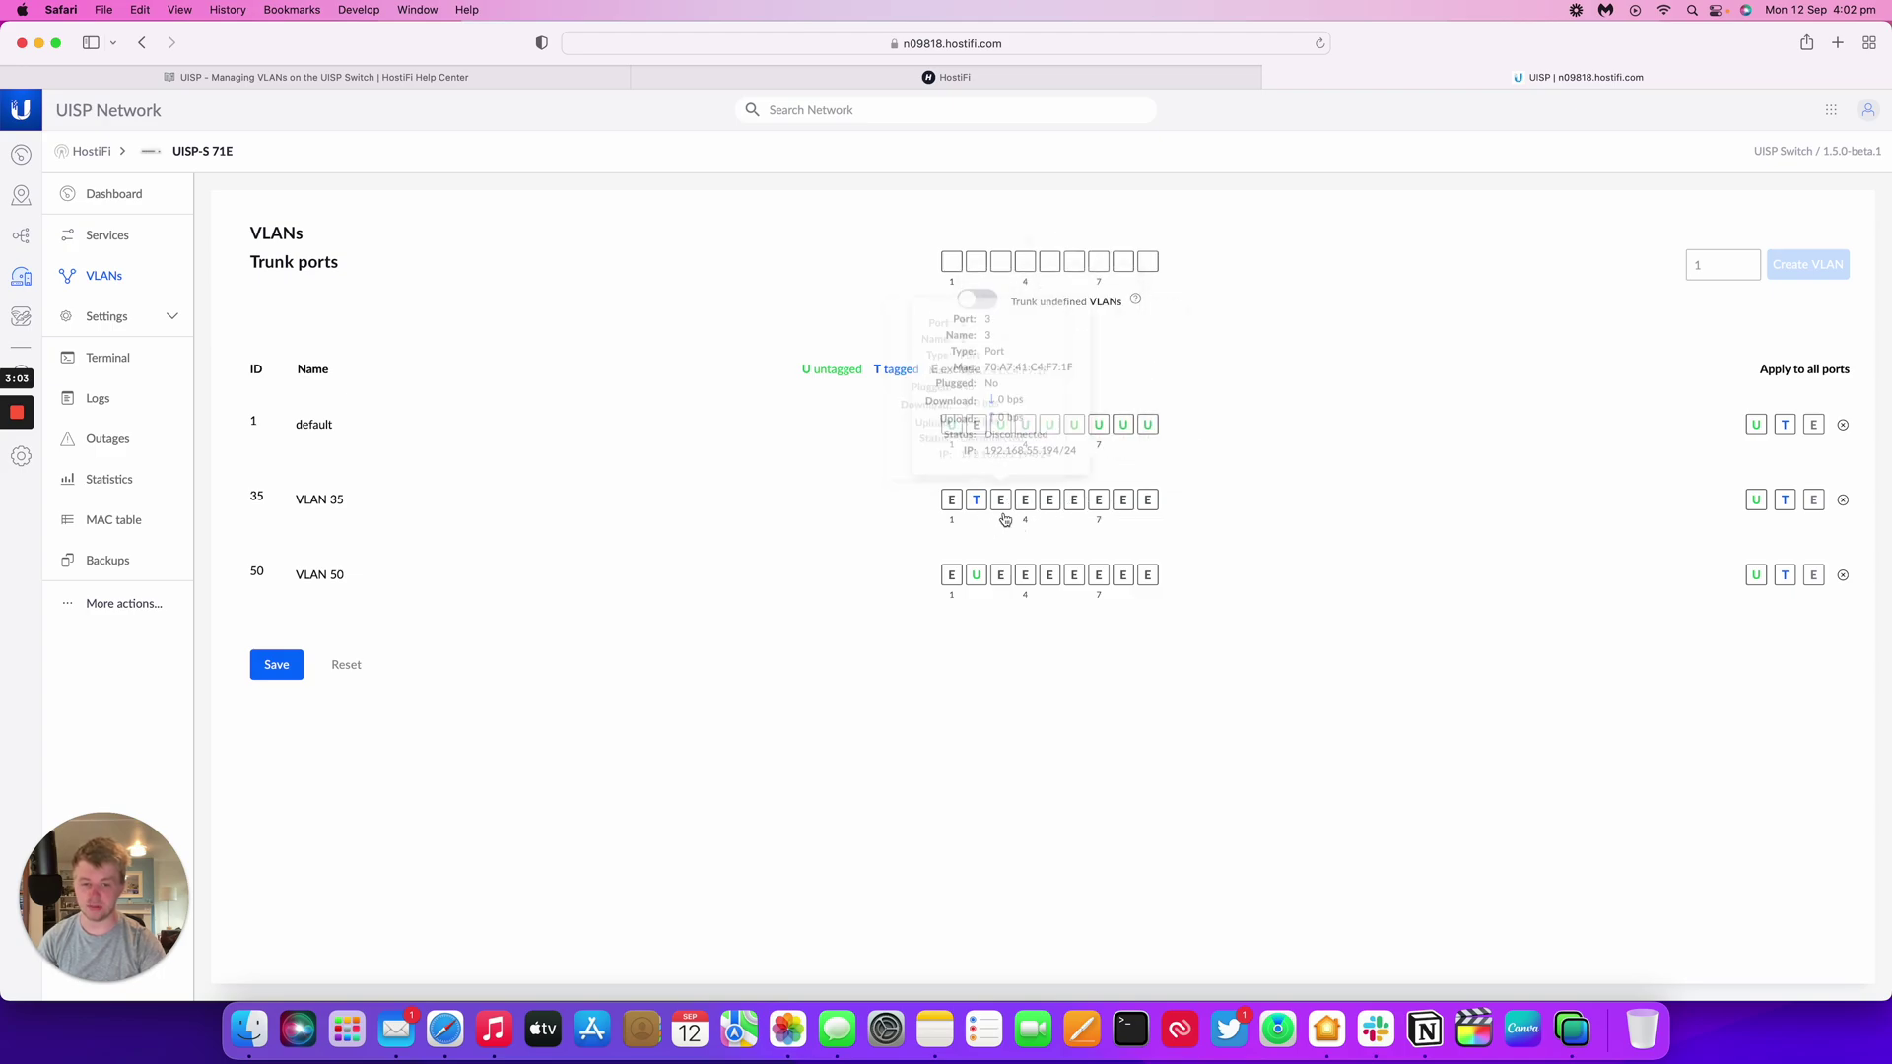
Step: Set ports 3, 4 and 5 to tagged on VLAN 35
click(1001, 508)
click(1001, 507)
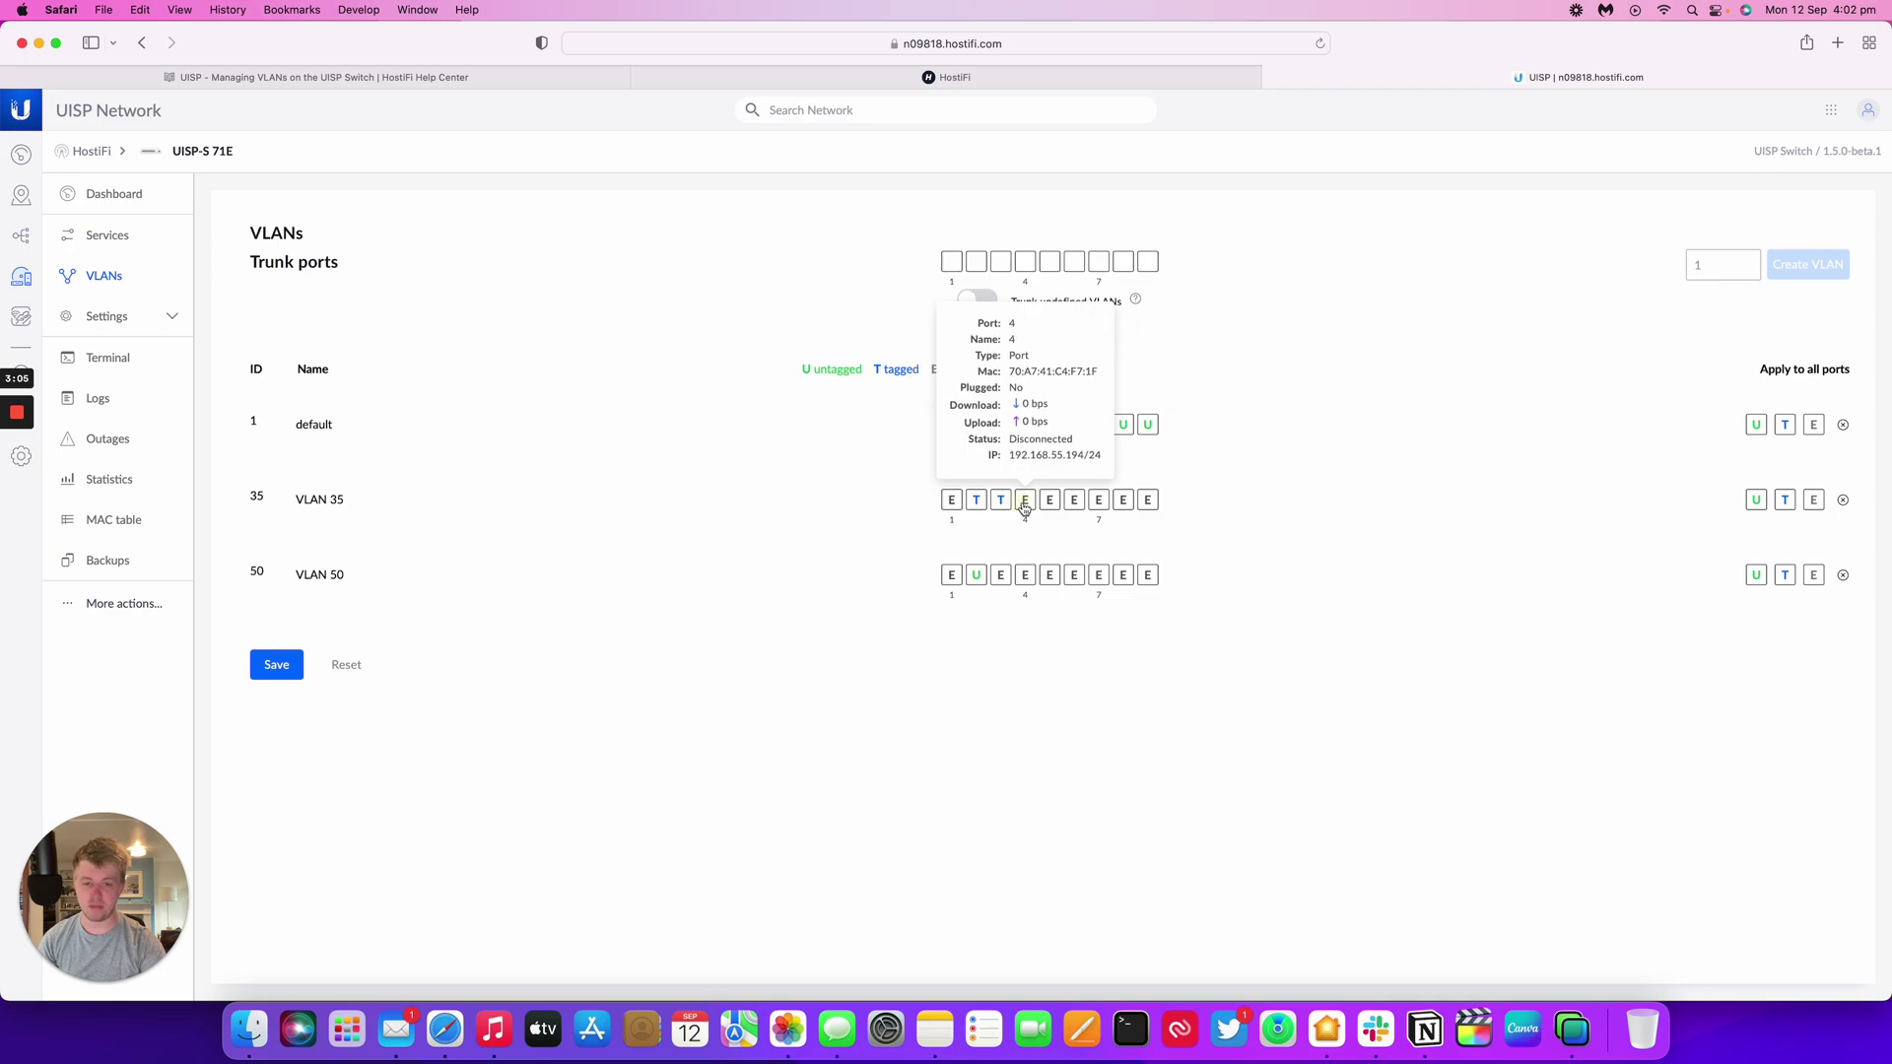
click(1025, 506)
click(1024, 506)
click(1051, 503)
click(1051, 503)
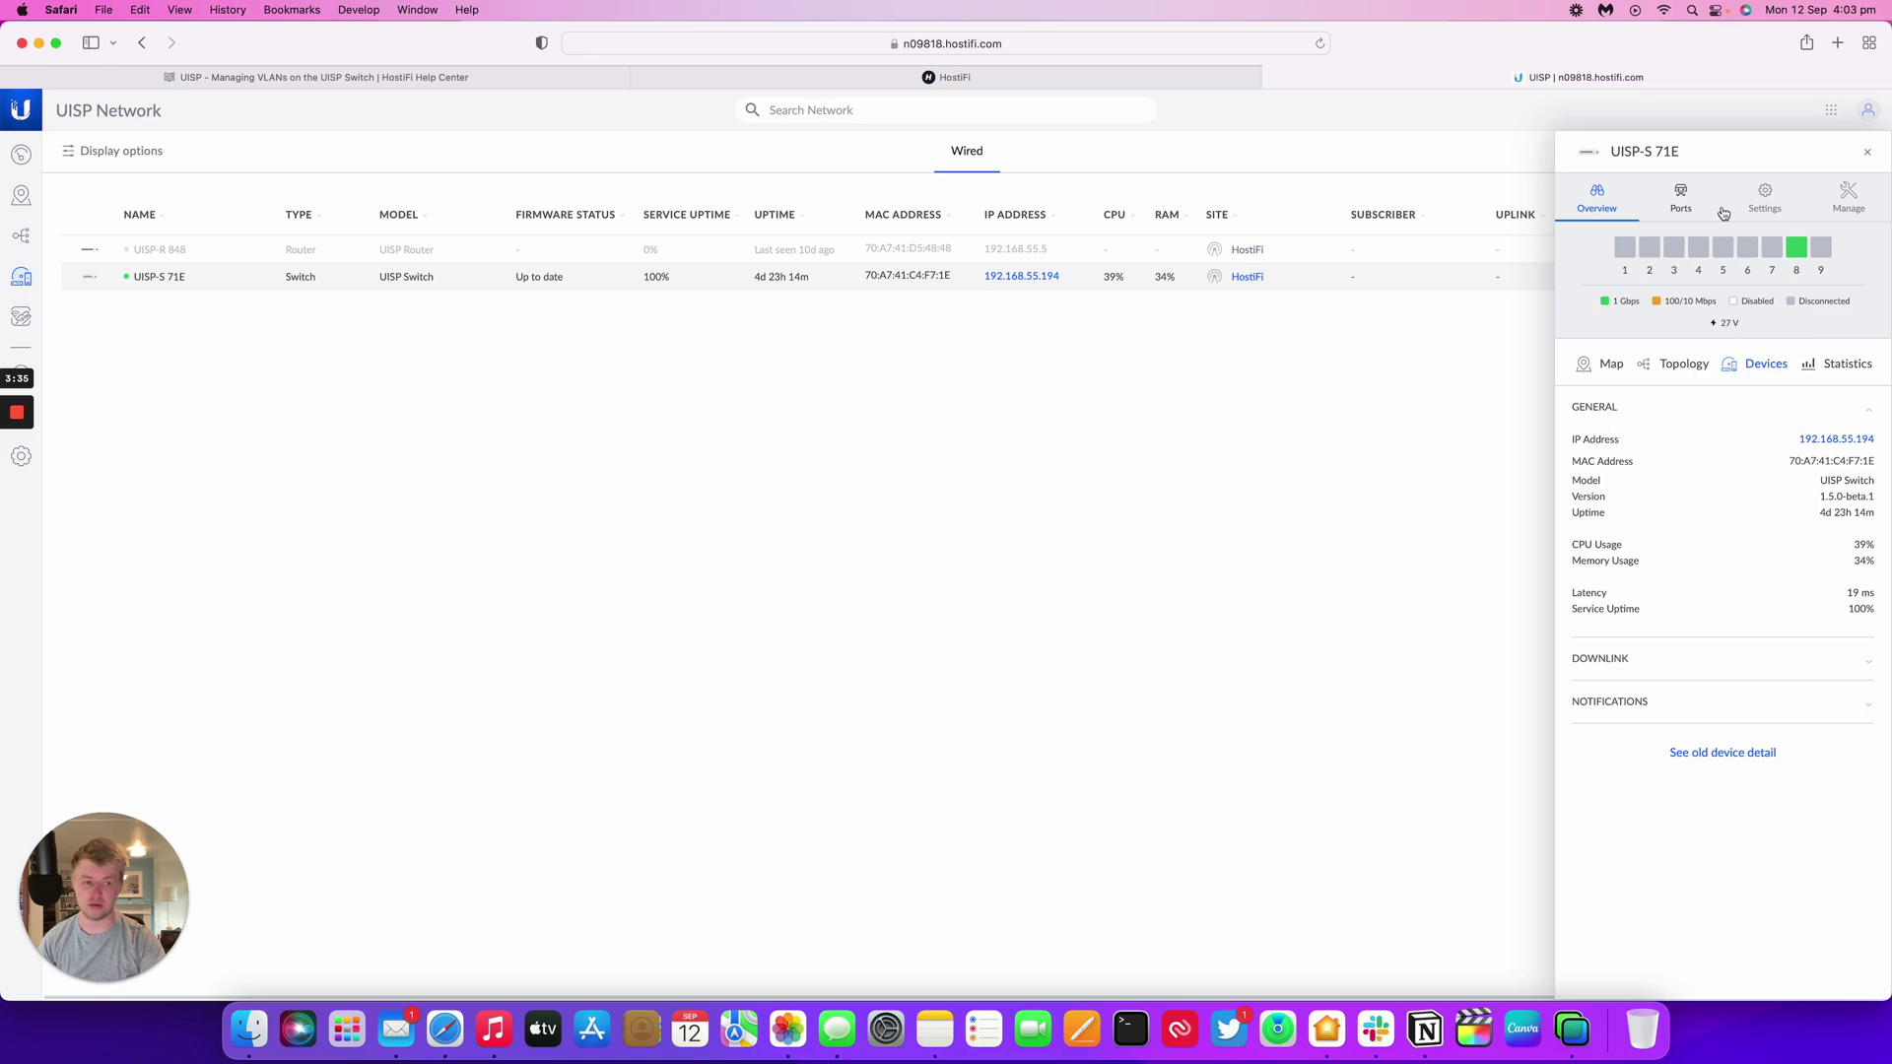
Step: Look over the switch's WEB UI settings, then close the UISP-S 71E detail panel
click(1764, 202)
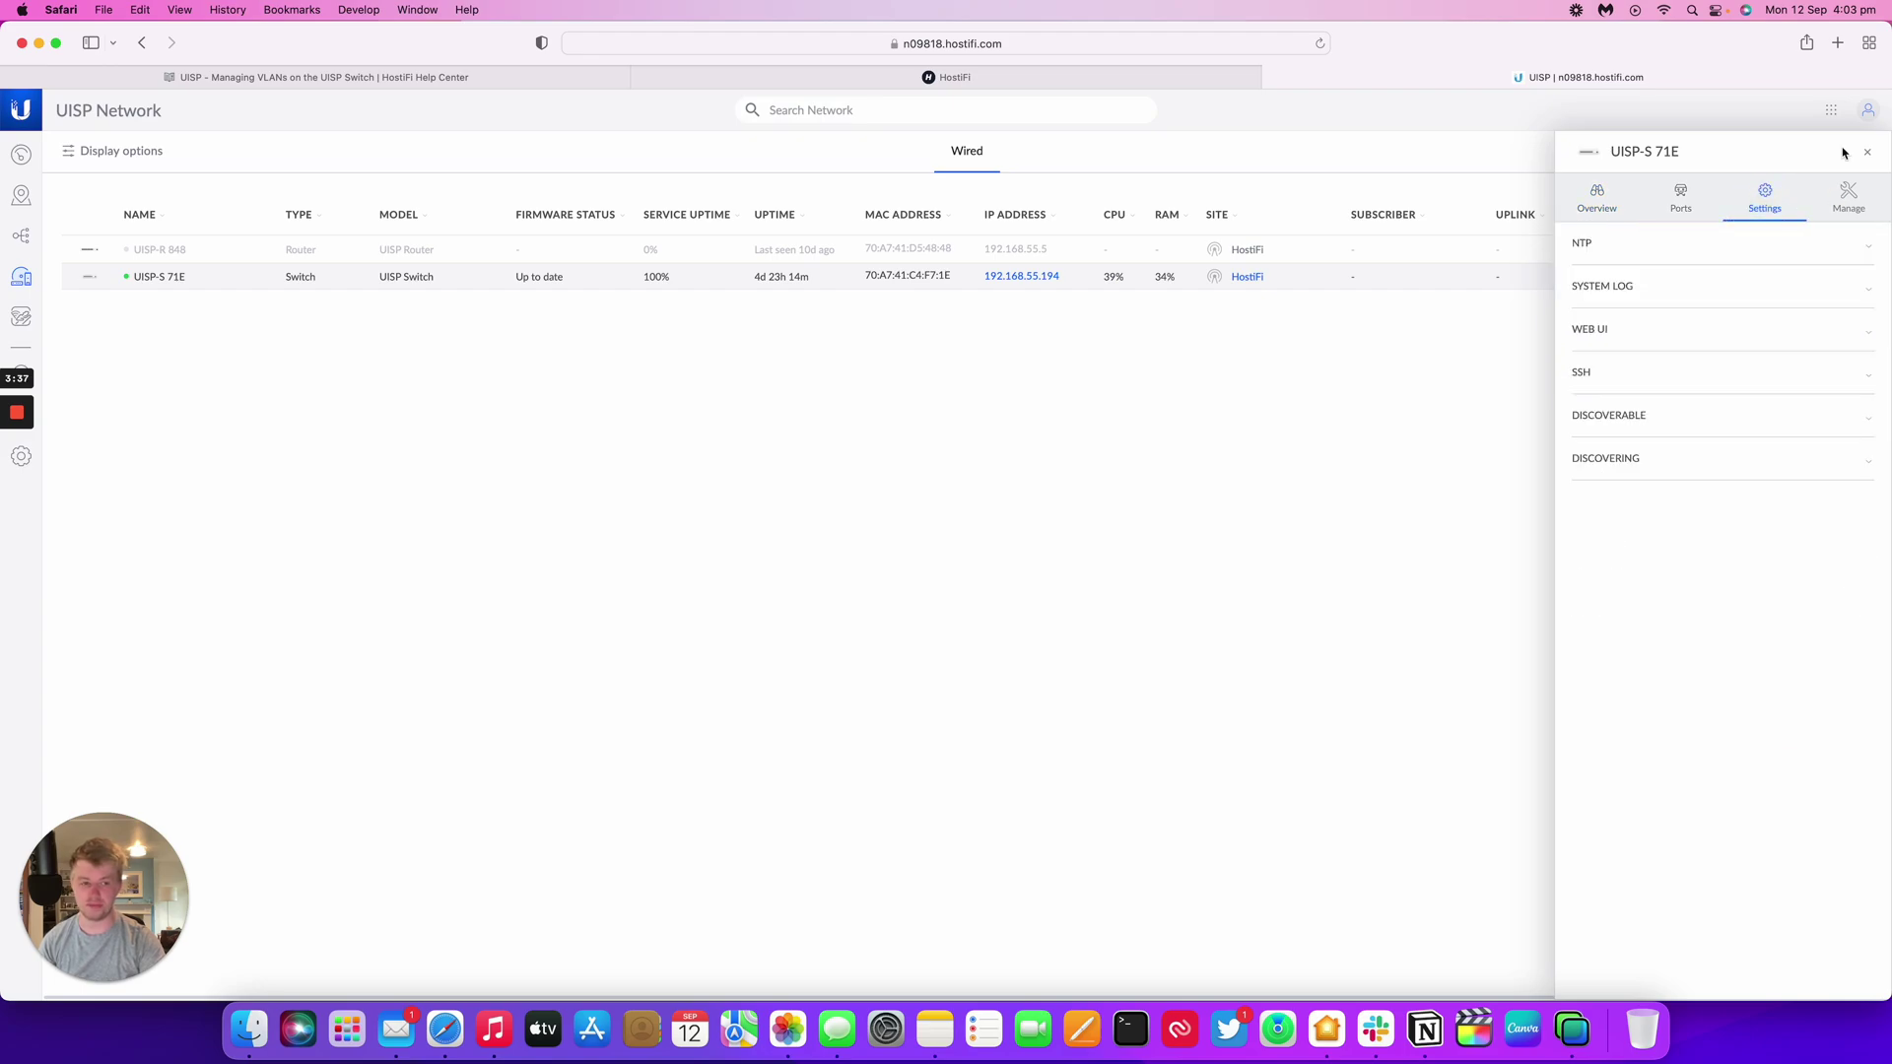
click(1747, 327)
click(1867, 151)
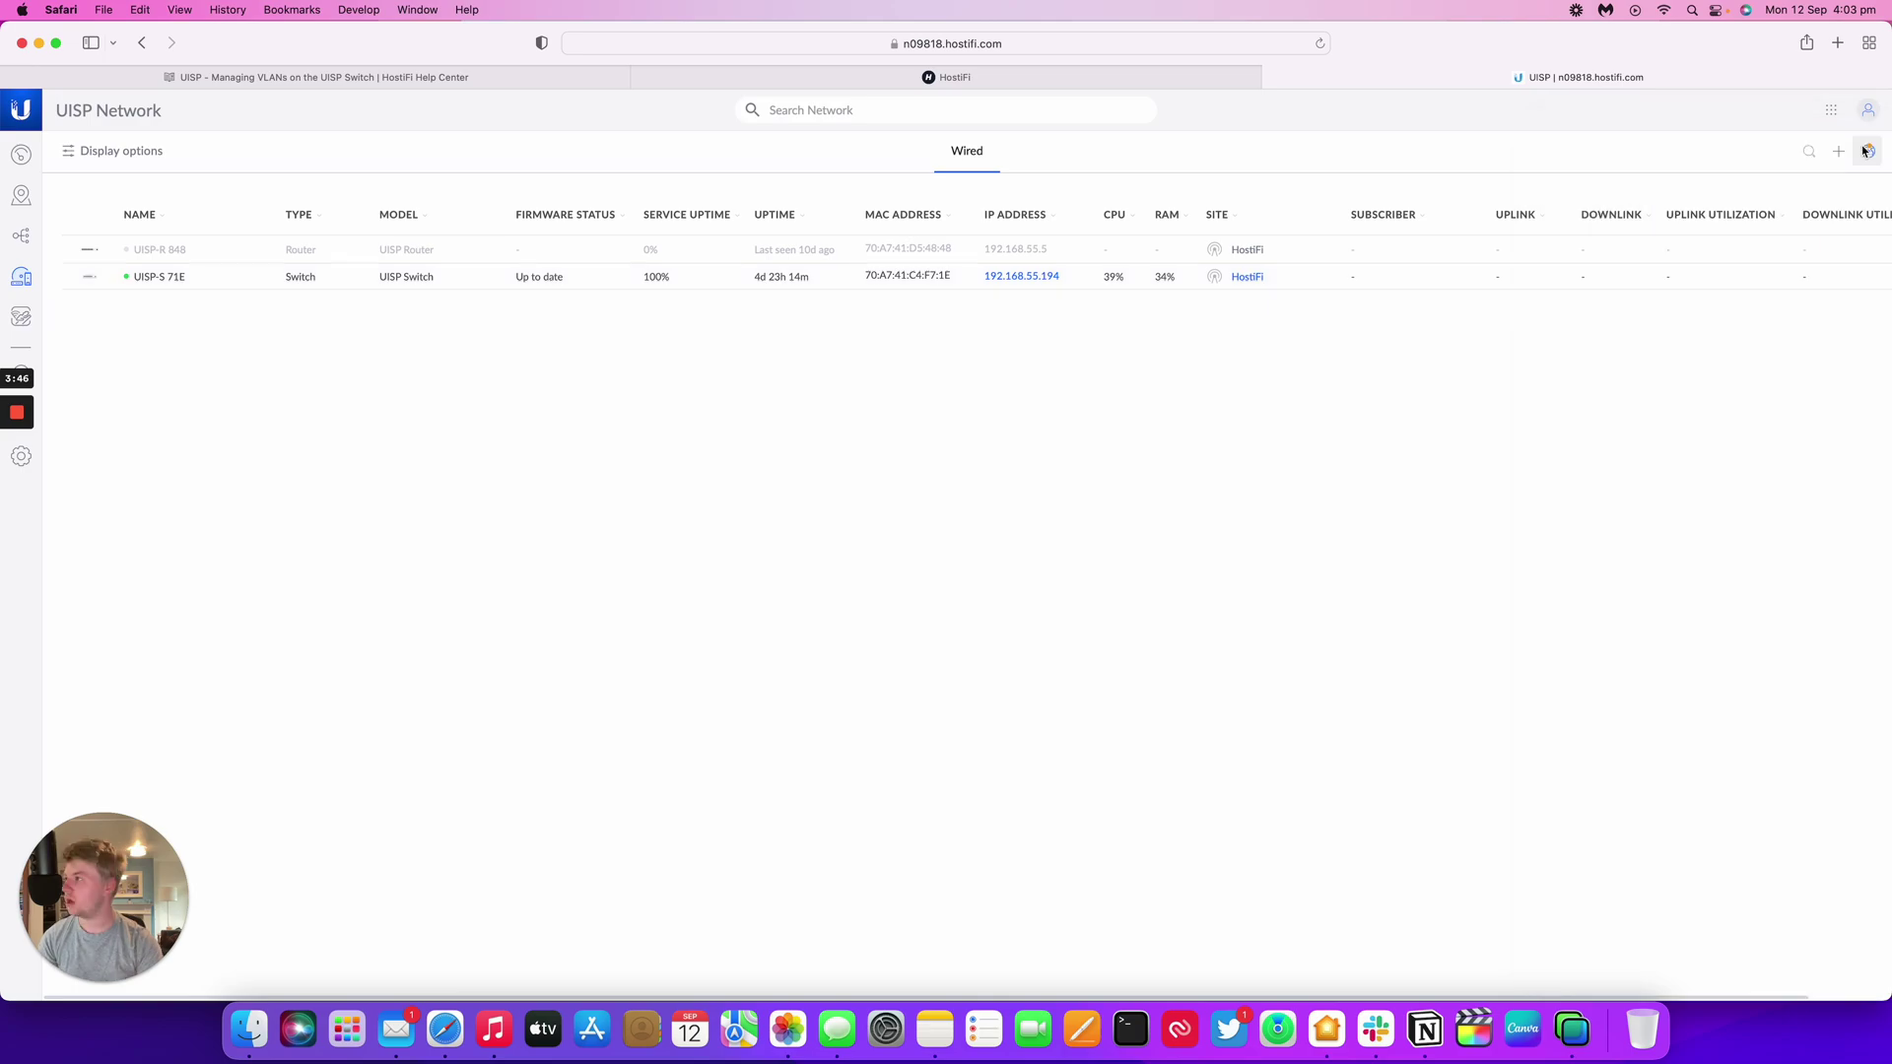